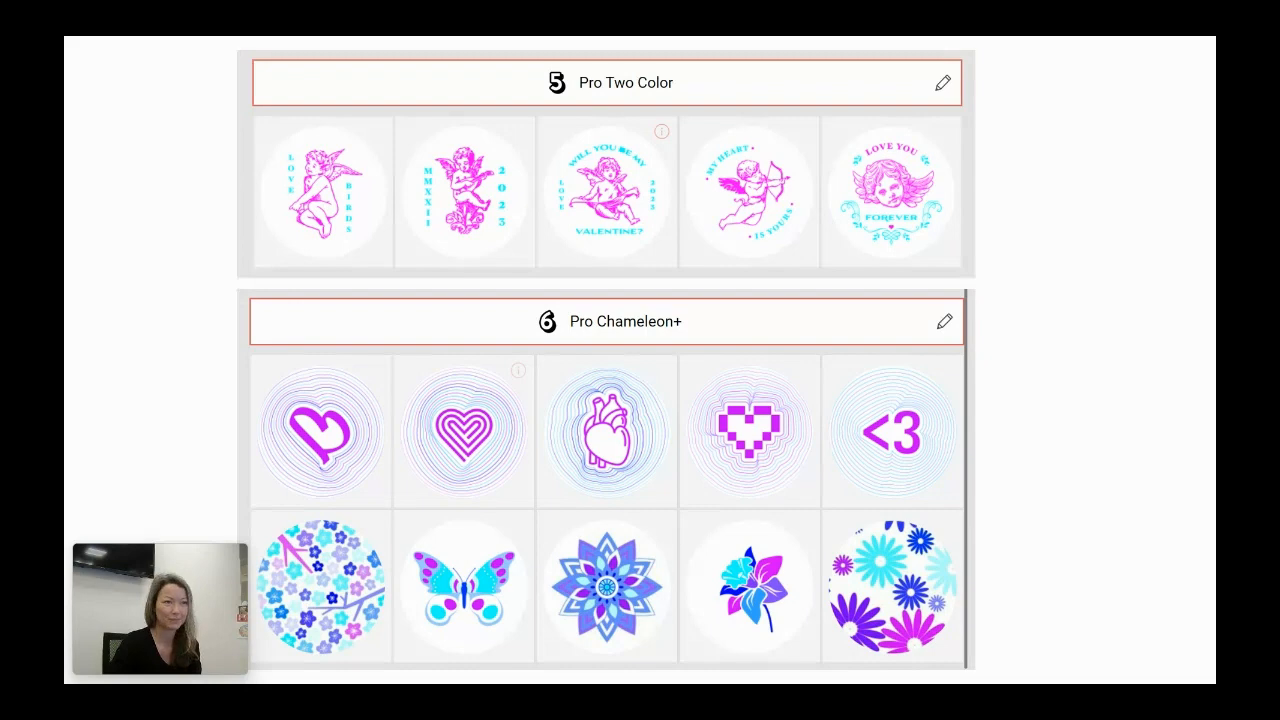
Leave the PowerPoint slide show and create a new custom 1700 × 1700 px design in Canva
{"action": "key", "text": "Escape"}
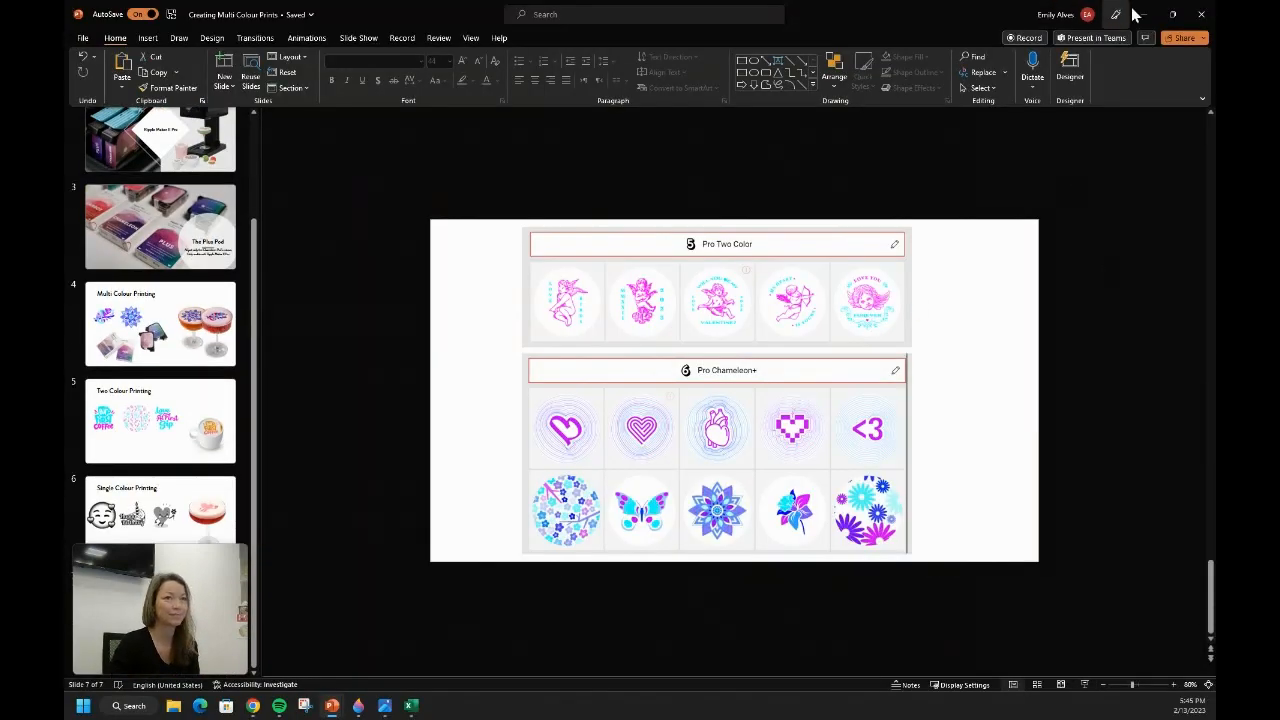
{"action": "left_click", "coordinate": [1142, 15]}
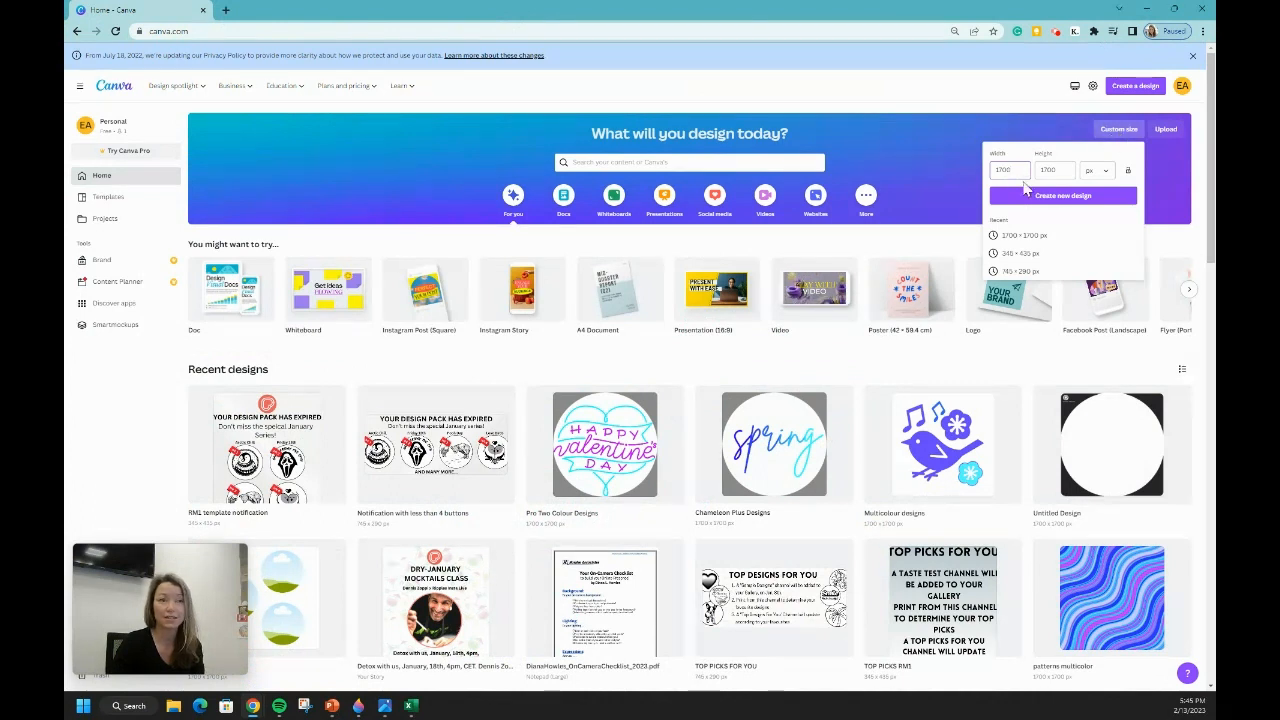
{"action": "left_click", "coordinate": [1071, 170]}
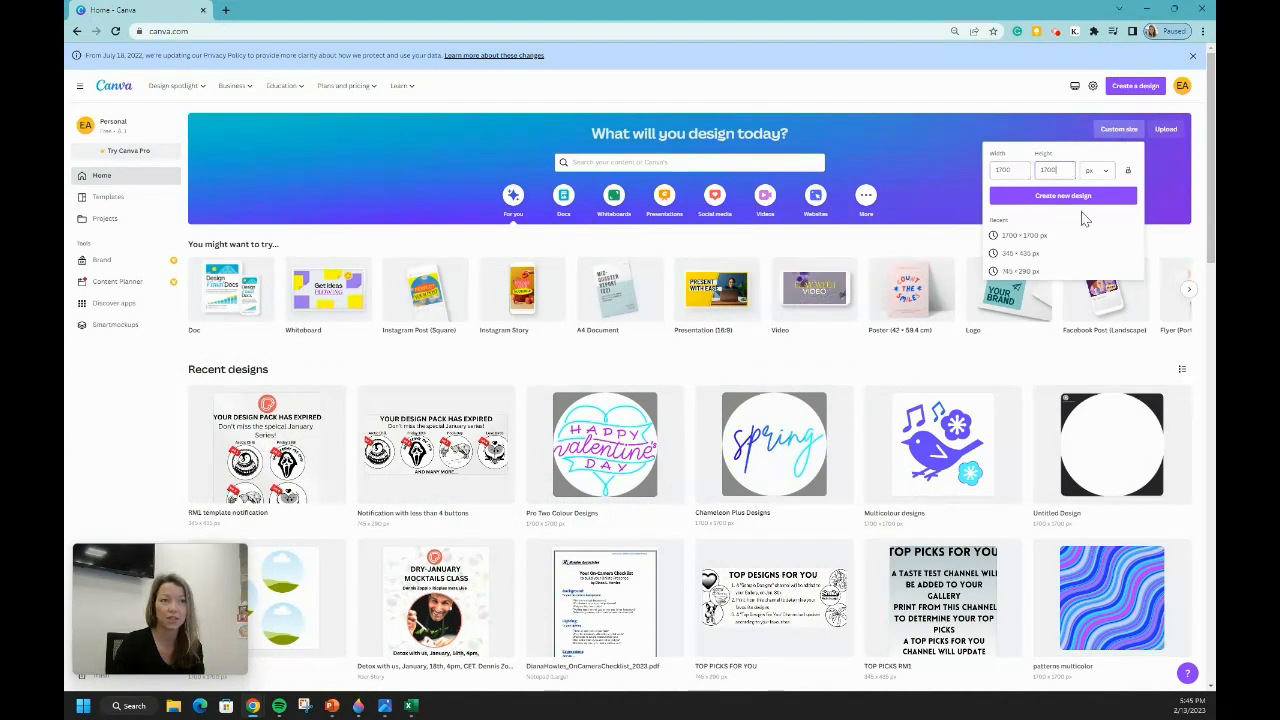
{"action": "left_click", "coordinate": [1074, 197]}
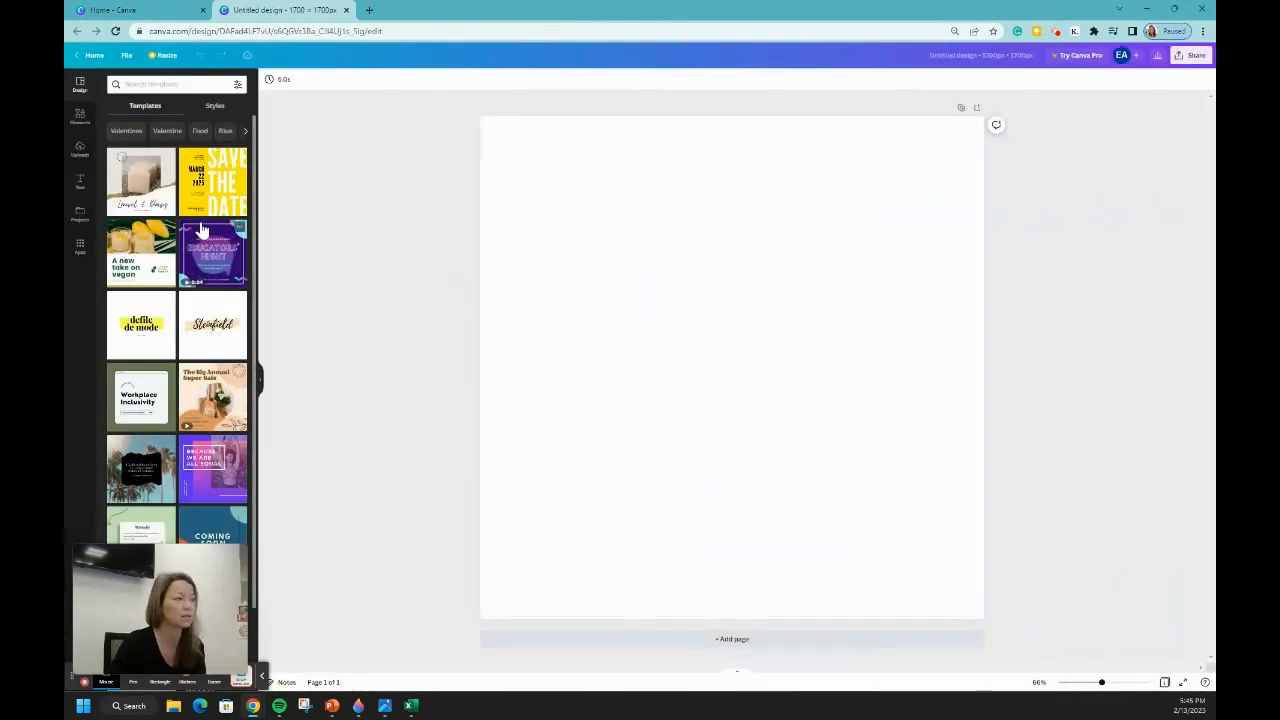
Place the uploaded white circle on grey template so that it fills the whole canvas
{"action": "left_click", "coordinate": [80, 148]}
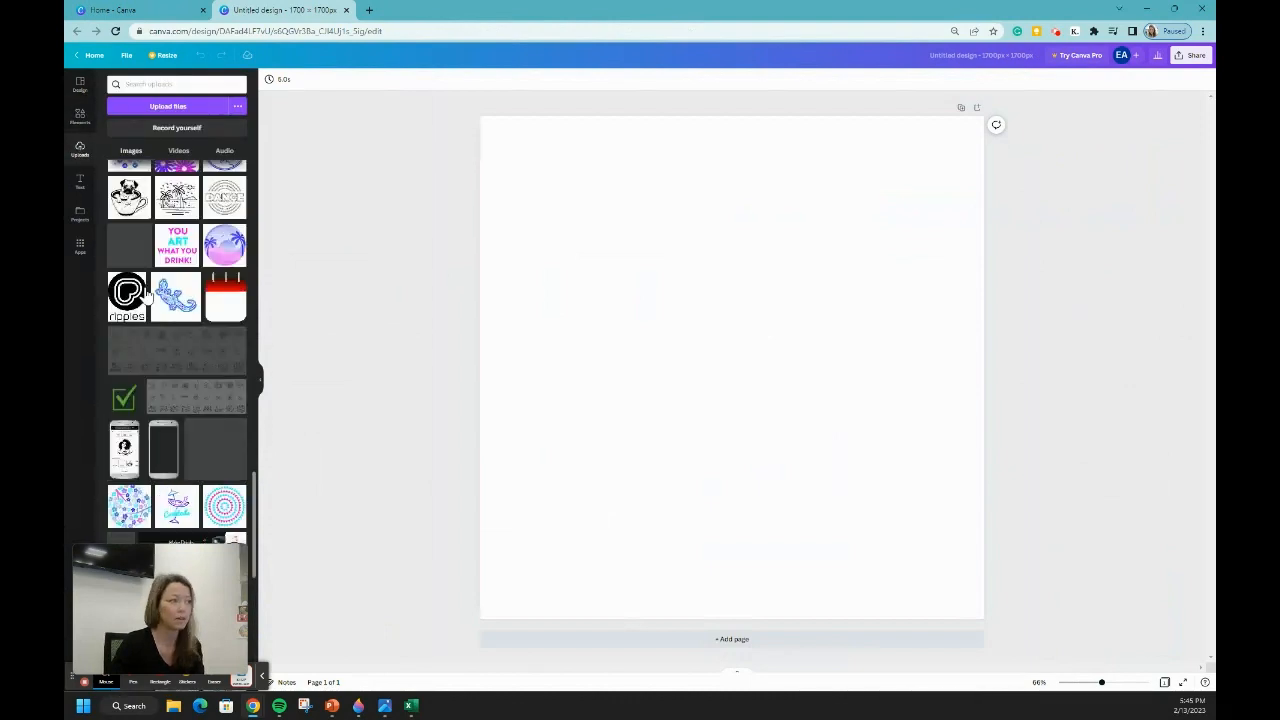
{"action": "scroll", "coordinate": [212, 535], "scroll_direction": "down", "scroll_amount": 10}
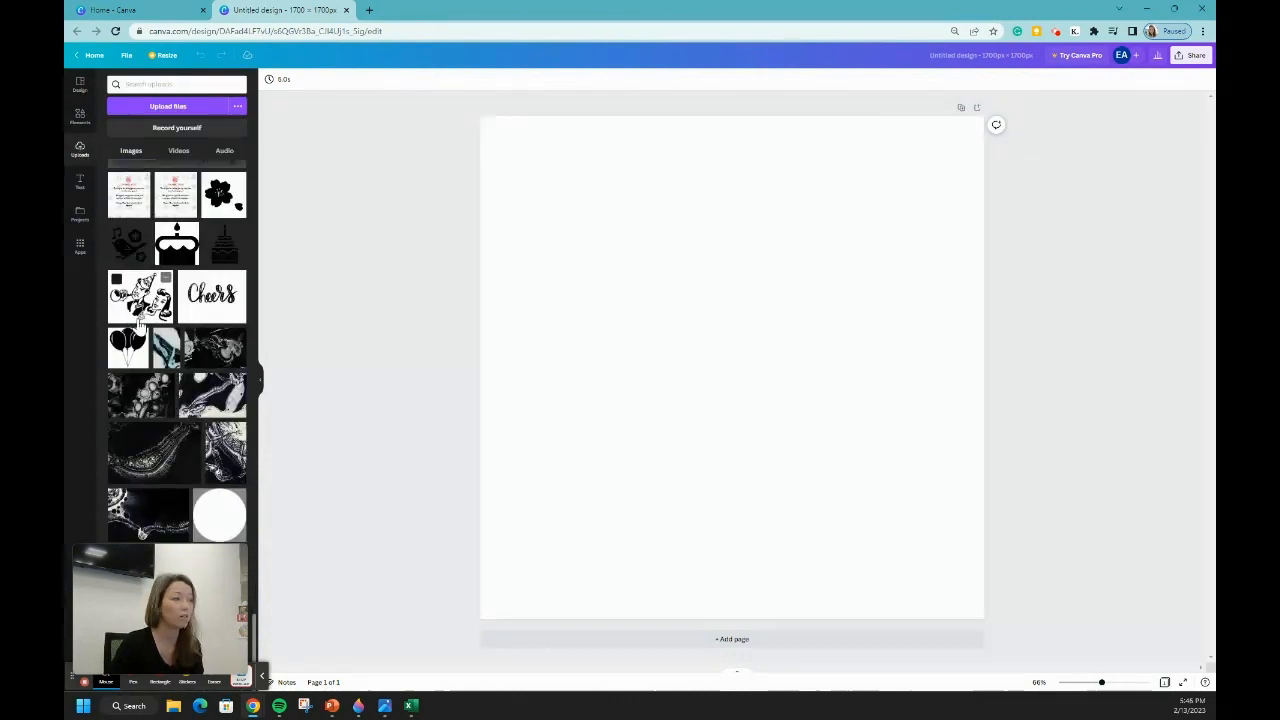
{"action": "left_click_drag", "start_coordinate": [212, 535], "coordinate": [560, 417]}
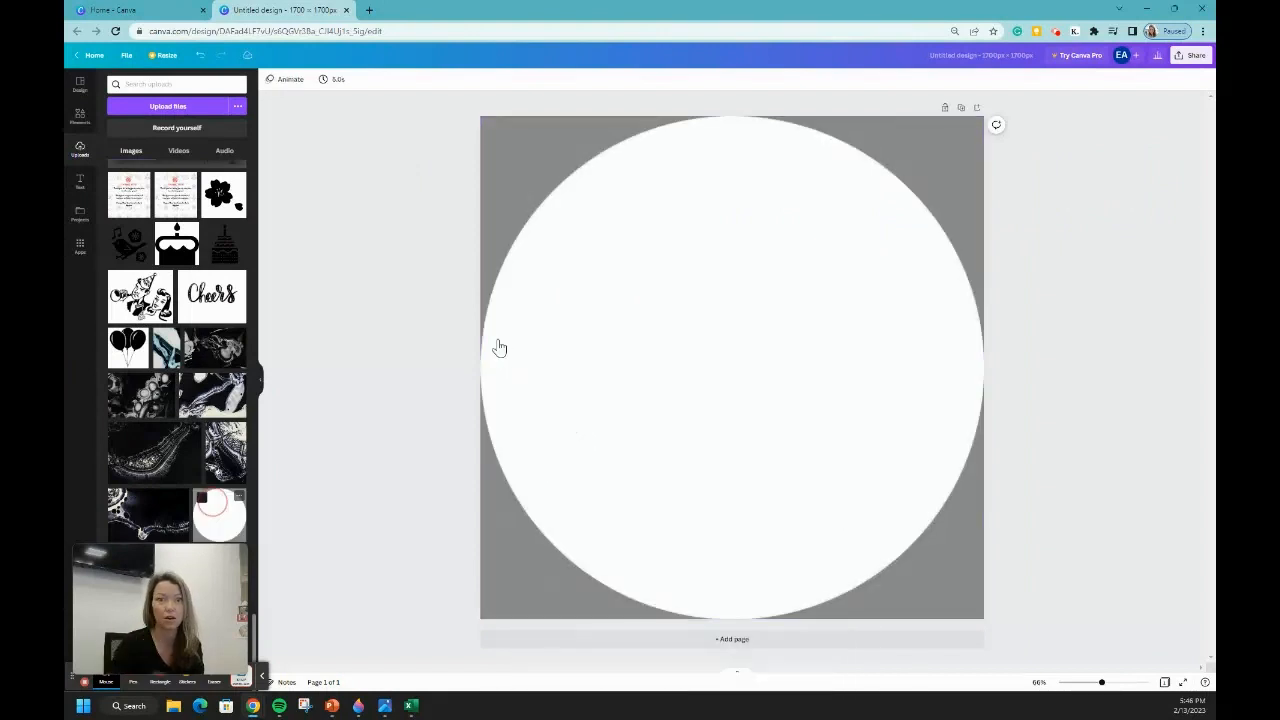
{"action": "left_click", "coordinate": [720, 248]}
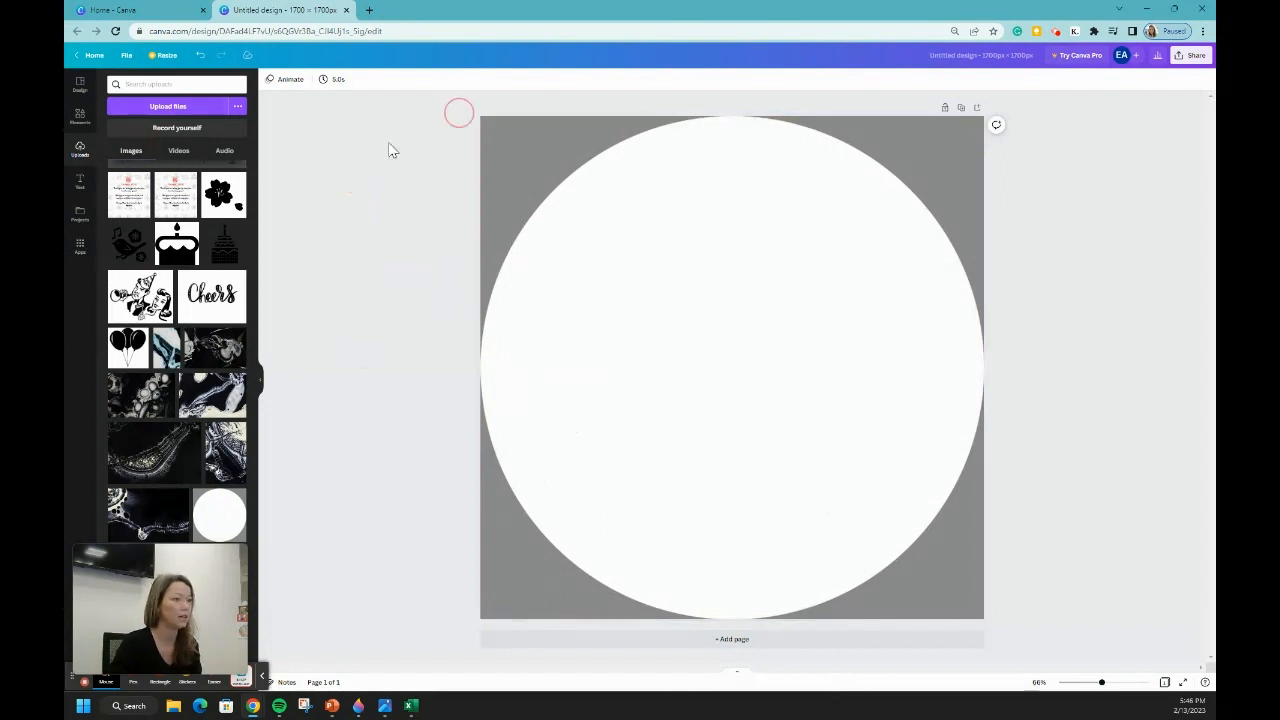
Add a text box in the circle and replace its placeholder with SPRING
{"action": "left_click", "coordinate": [76, 184]}
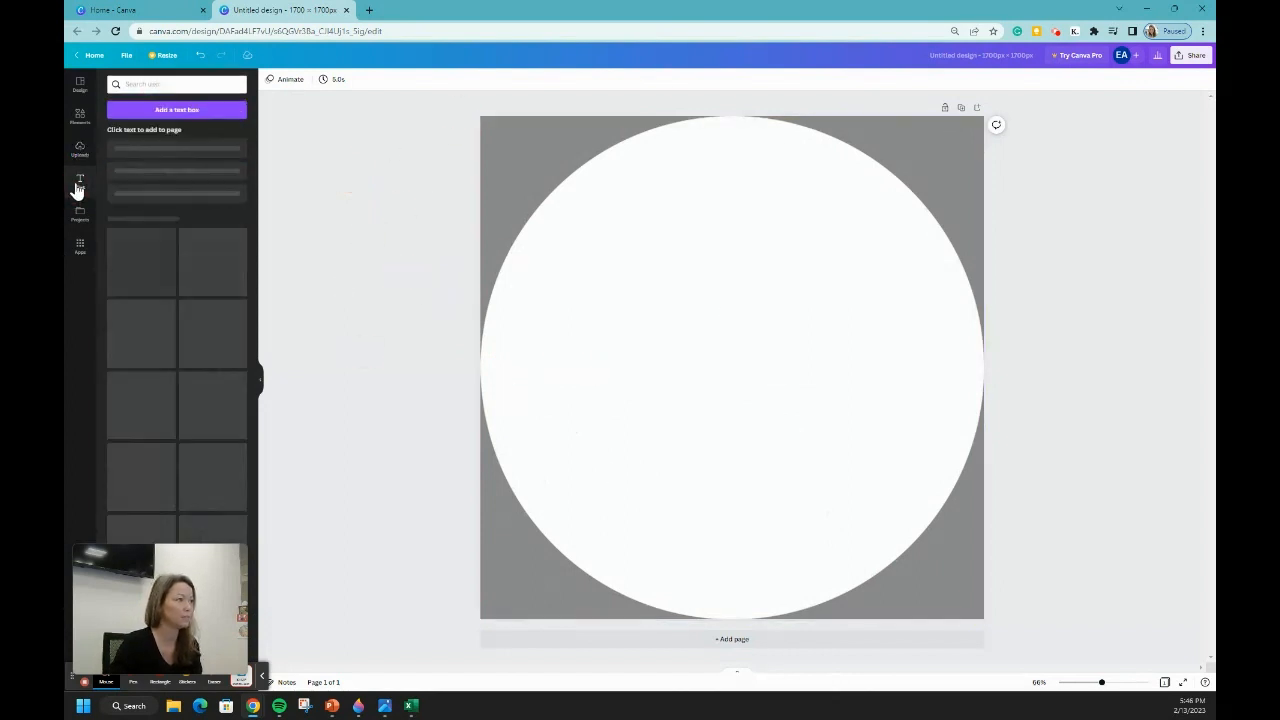
{"action": "left_click", "coordinate": [167, 113]}
{"action": "left_click", "coordinate": [694, 371]}
{"action": "key", "text": "shift+Home"}
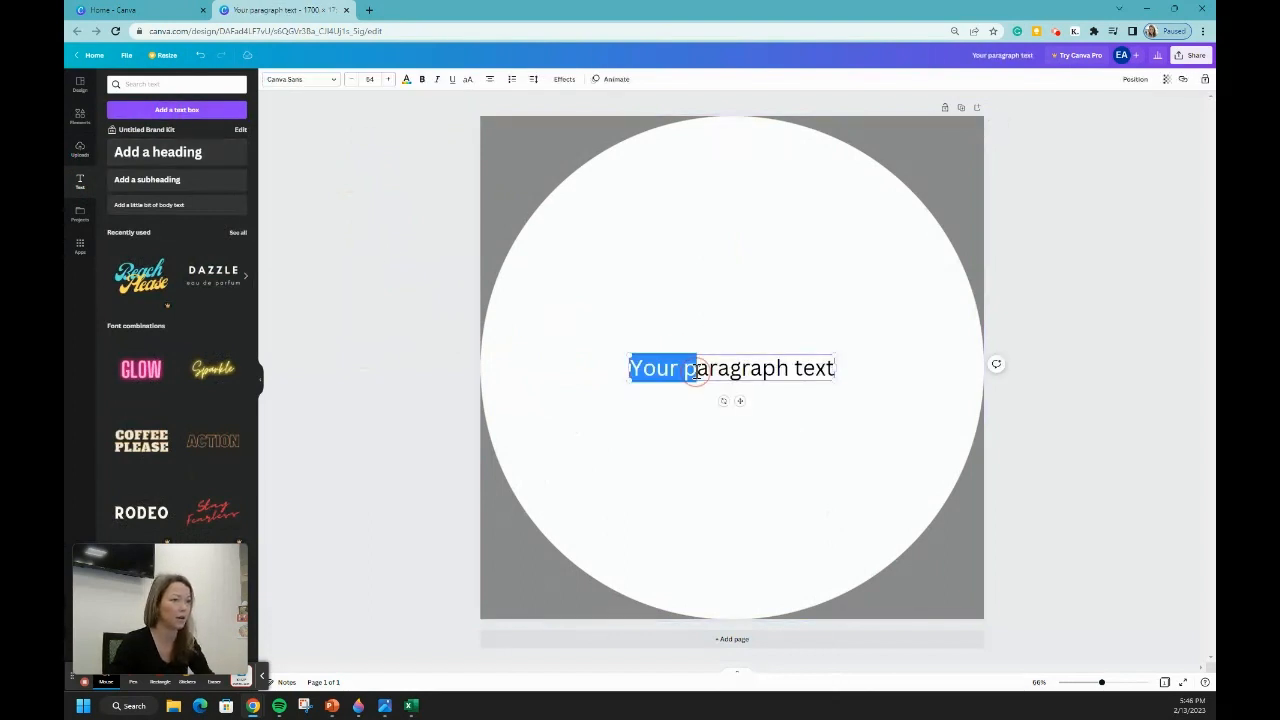
{"action": "triple_click", "coordinate": [708, 371]}
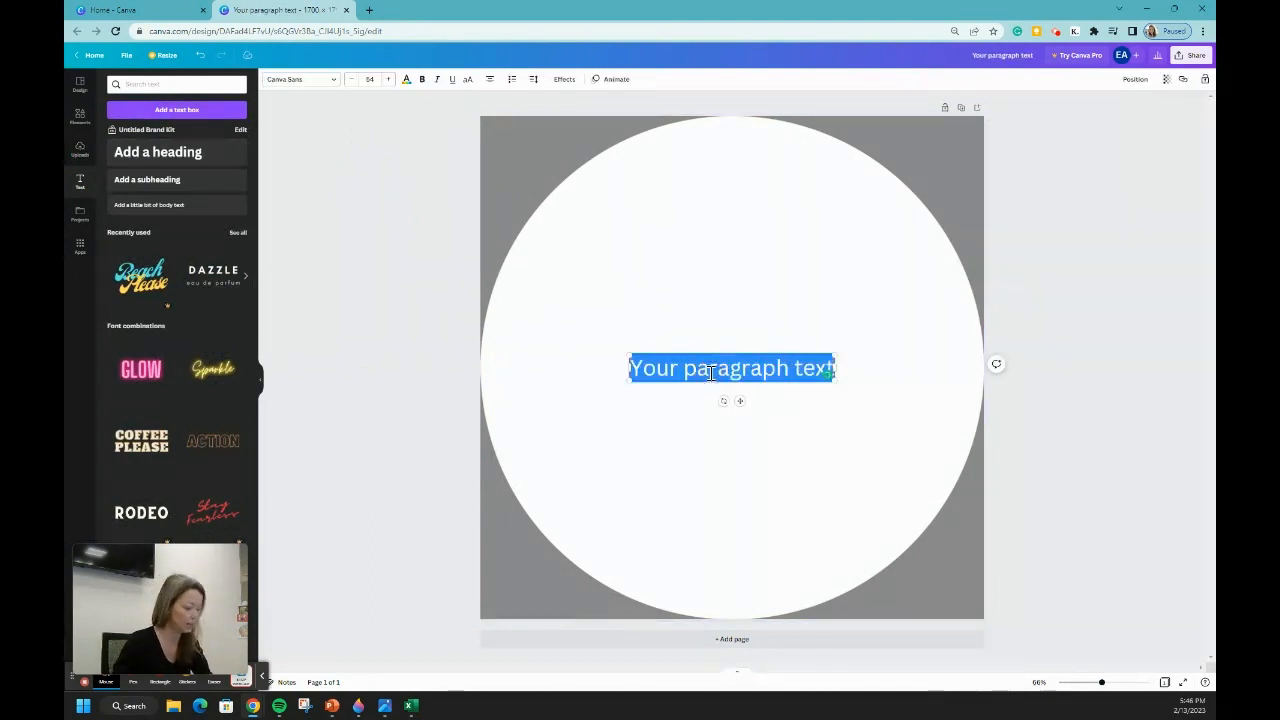
{"action": "type", "text": "SPRING"}
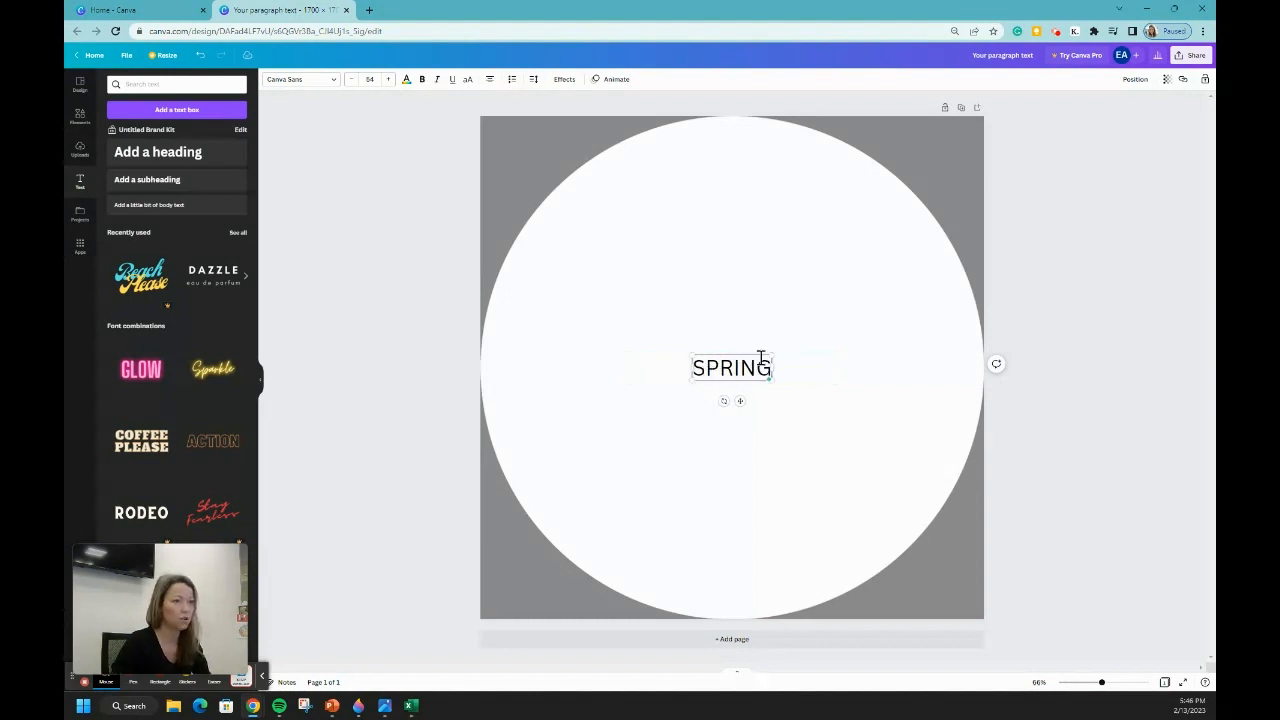
Enlarge the SPRING text to span most of the circle's width and centre it, with the word selected
{"action": "left_click_drag", "start_coordinate": [770, 354], "coordinate": [1045, 162]}
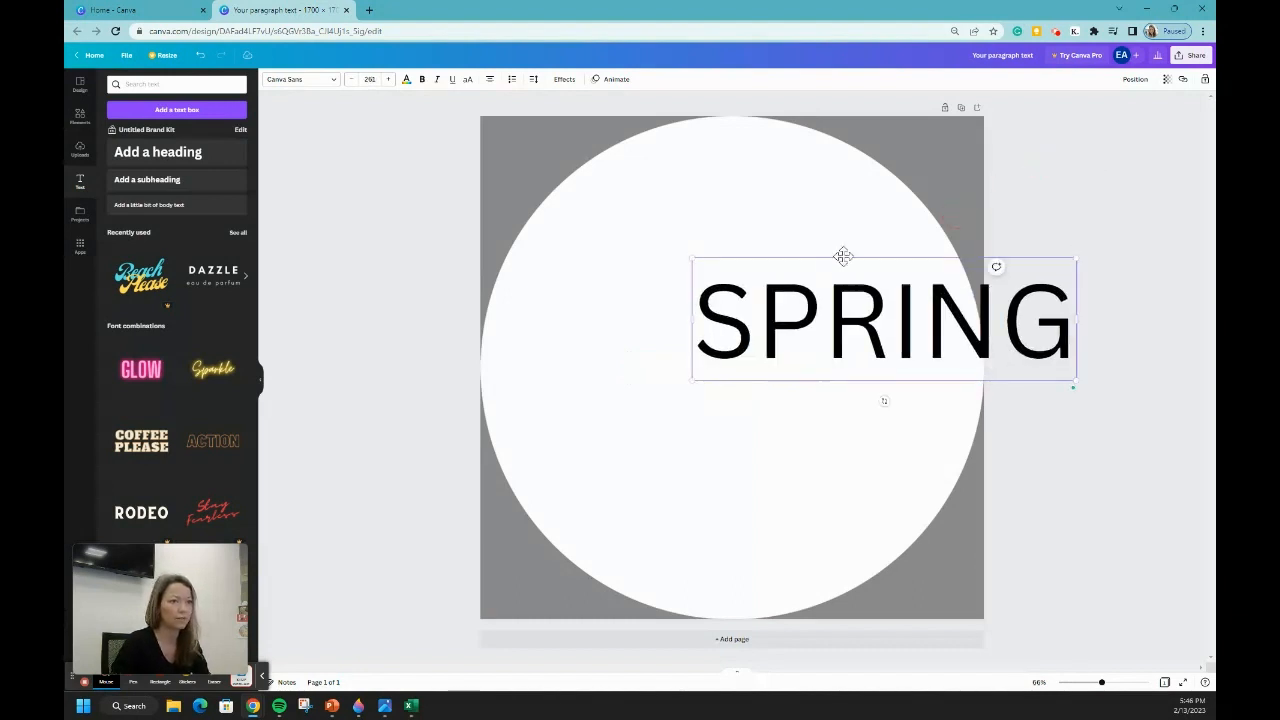
{"action": "left_click_drag", "start_coordinate": [855, 257], "coordinate": [702, 310]}
{"action": "double_click", "coordinate": [591, 390]}
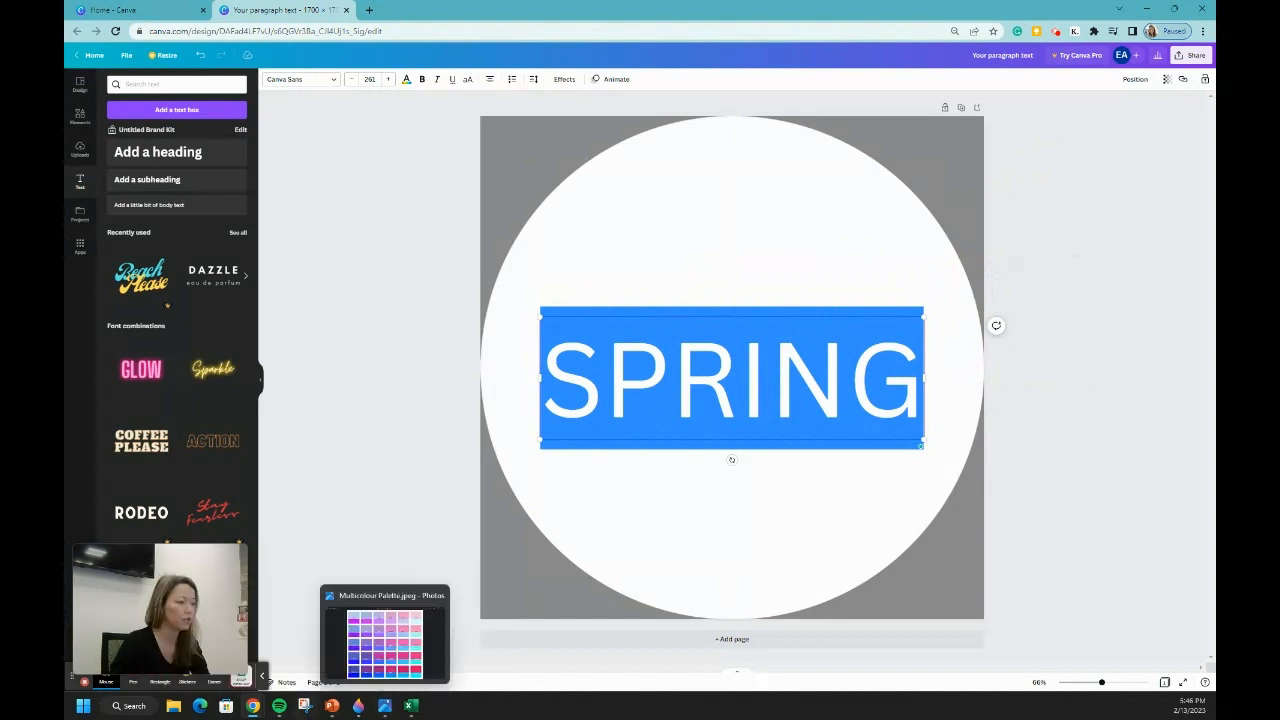
Examine the hex colour codes in the Multicolour Palette.jpeg image and return to the design
{"action": "mouse_move", "coordinate": [384, 705]}
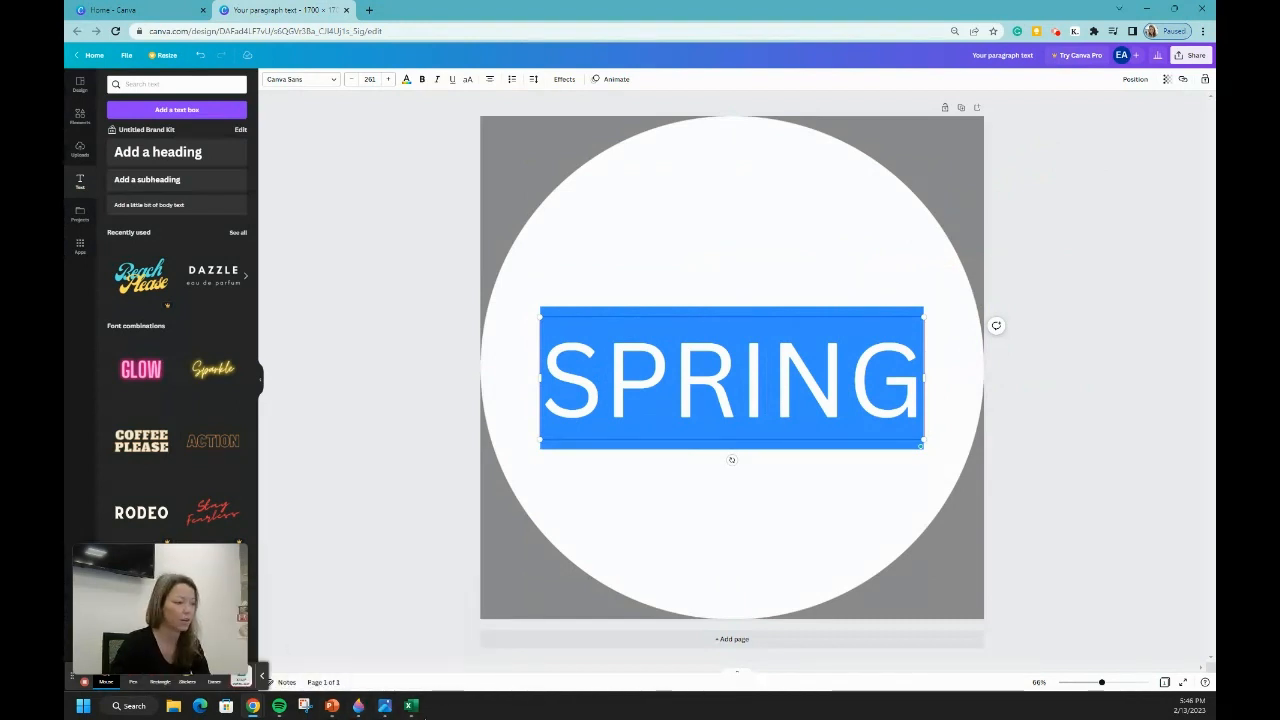
{"action": "left_click", "coordinate": [381, 643]}
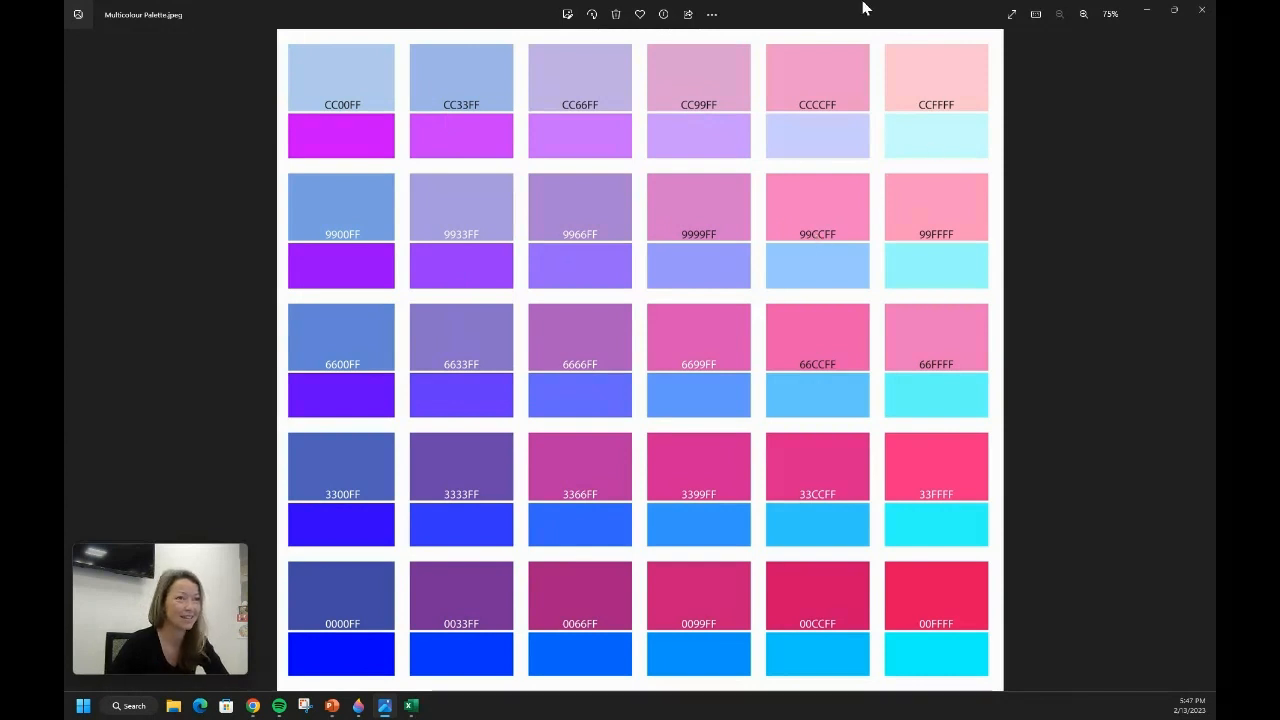
{"action": "left_click", "coordinate": [1147, 10]}
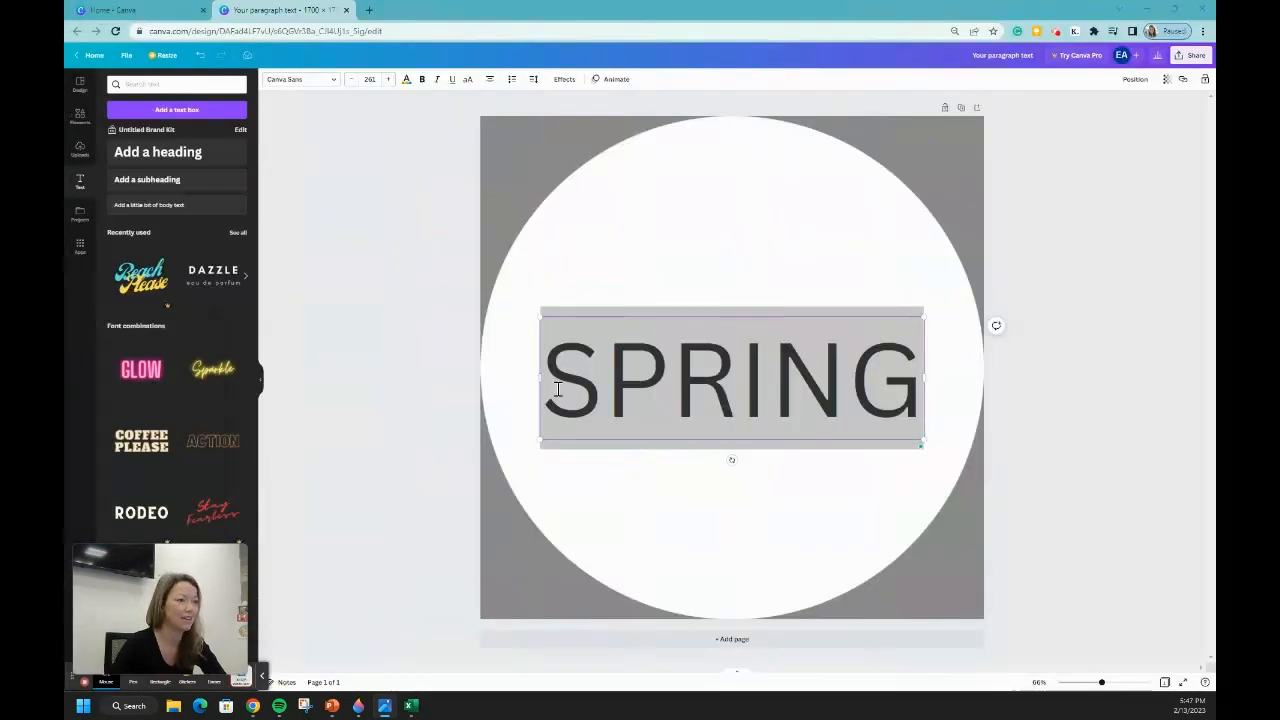
Recolour the letter S of SPRING to magenta #CC00FF sampled with the colour picker
{"action": "left_click", "coordinate": [588, 378]}
{"action": "left_click_drag", "start_coordinate": [597, 378], "coordinate": [569, 375]}
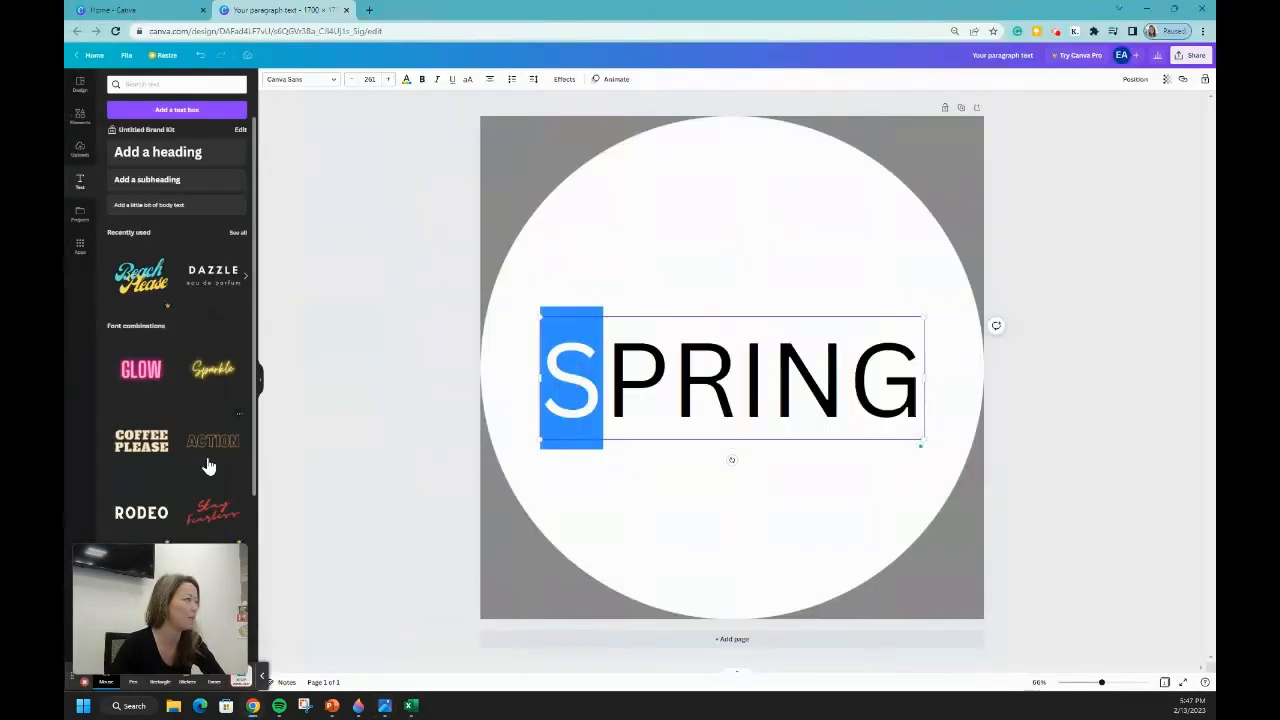
{"action": "left_click", "coordinate": [406, 80]}
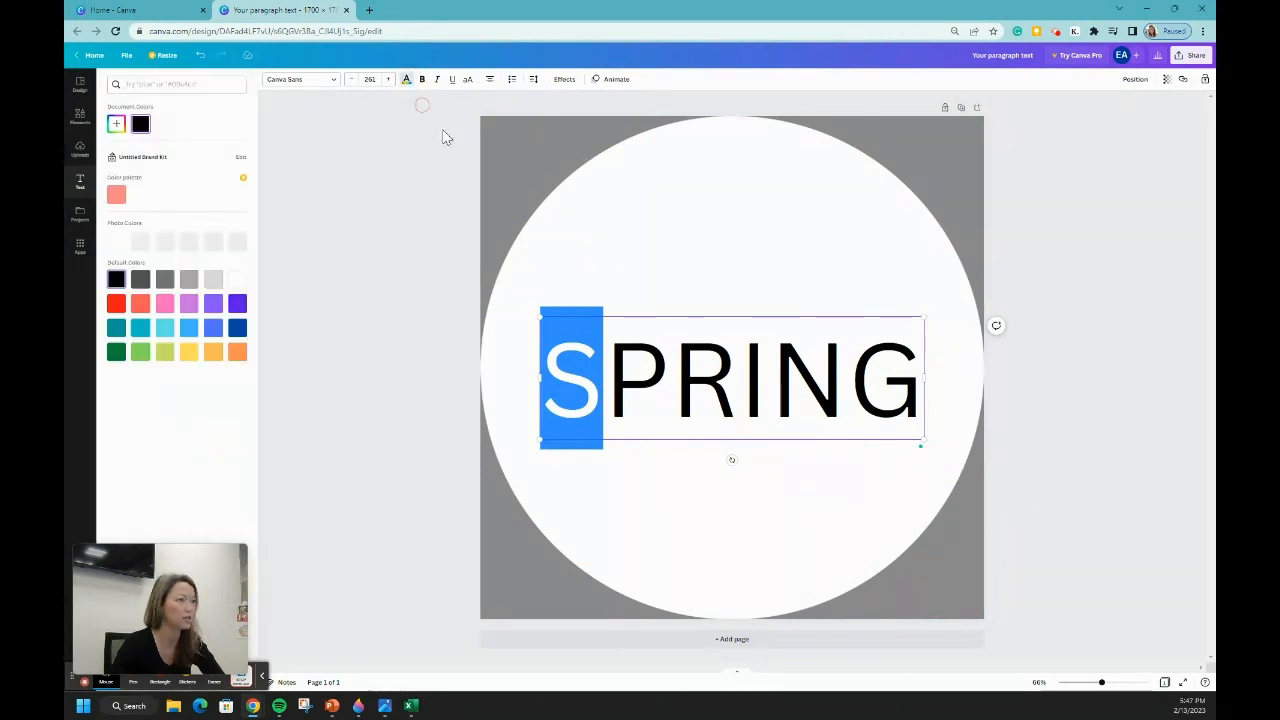
{"action": "left_click", "coordinate": [116, 124]}
{"action": "left_click", "coordinate": [226, 217]}
{"action": "left_click", "coordinate": [208, 201]}
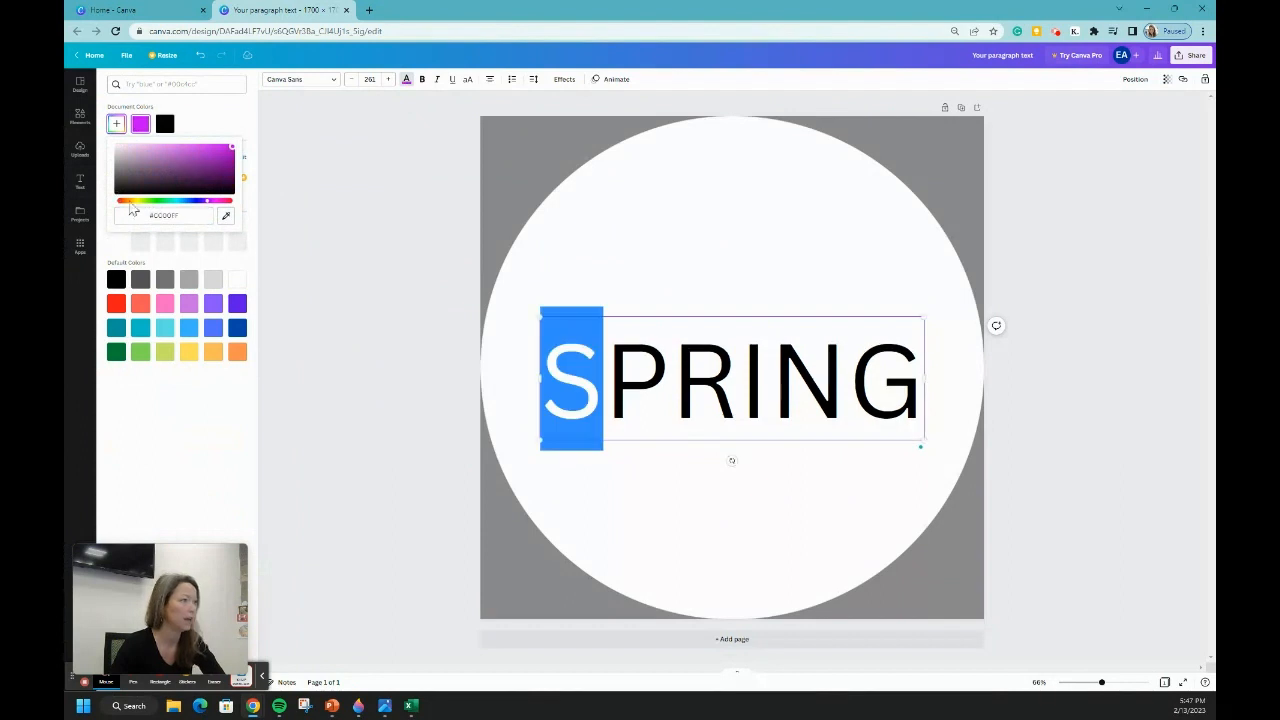
Recolour the letter P of SPRING to a purple sampled with the colour picker
{"action": "left_click_drag", "start_coordinate": [667, 365], "coordinate": [621, 370]}
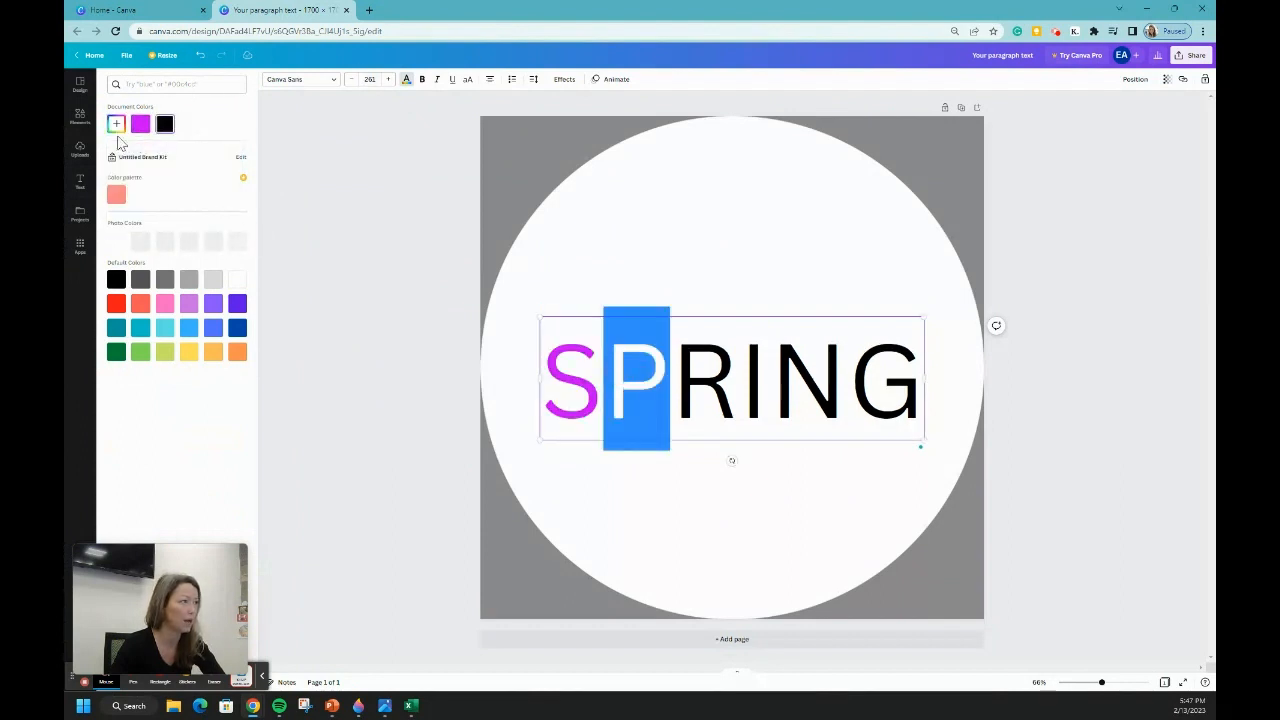
{"action": "left_click", "coordinate": [116, 124]}
{"action": "left_click", "coordinate": [226, 215]}
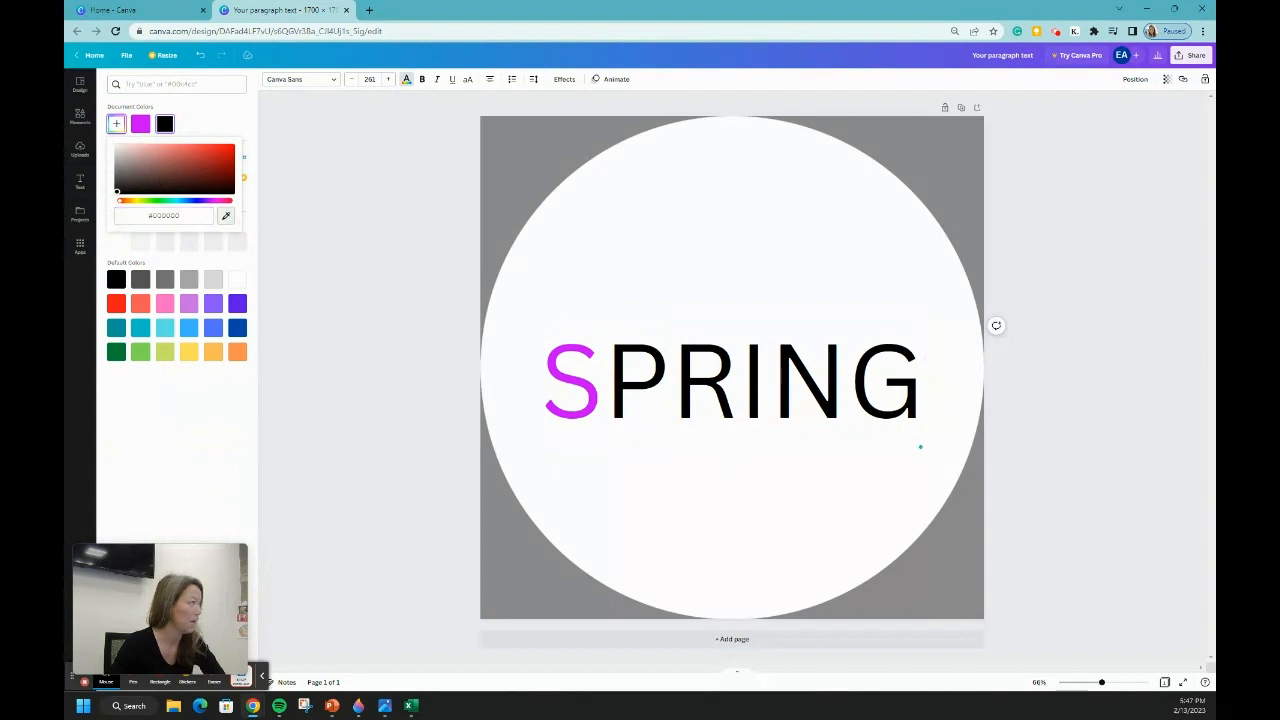
{"action": "left_click", "coordinate": [565, 388]}
Recolour the letter R of SPRING to a violet-blue sampled with the colour picker
{"action": "left_click", "coordinate": [726, 374]}
{"action": "double_click", "coordinate": [736, 374]}
{"action": "left_click", "coordinate": [719, 379]}
{"action": "left_click_drag", "start_coordinate": [683, 376], "coordinate": [738, 376]}
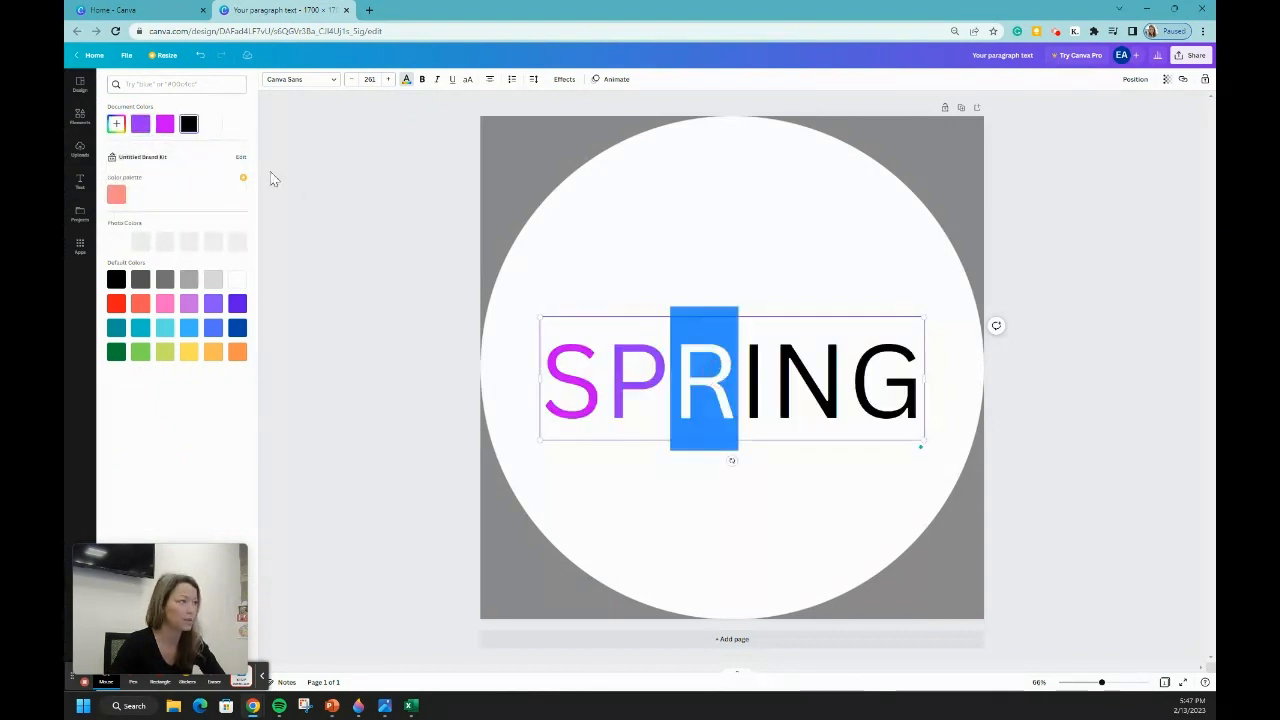
{"action": "left_click", "coordinate": [116, 124]}
{"action": "left_click", "coordinate": [226, 216]}
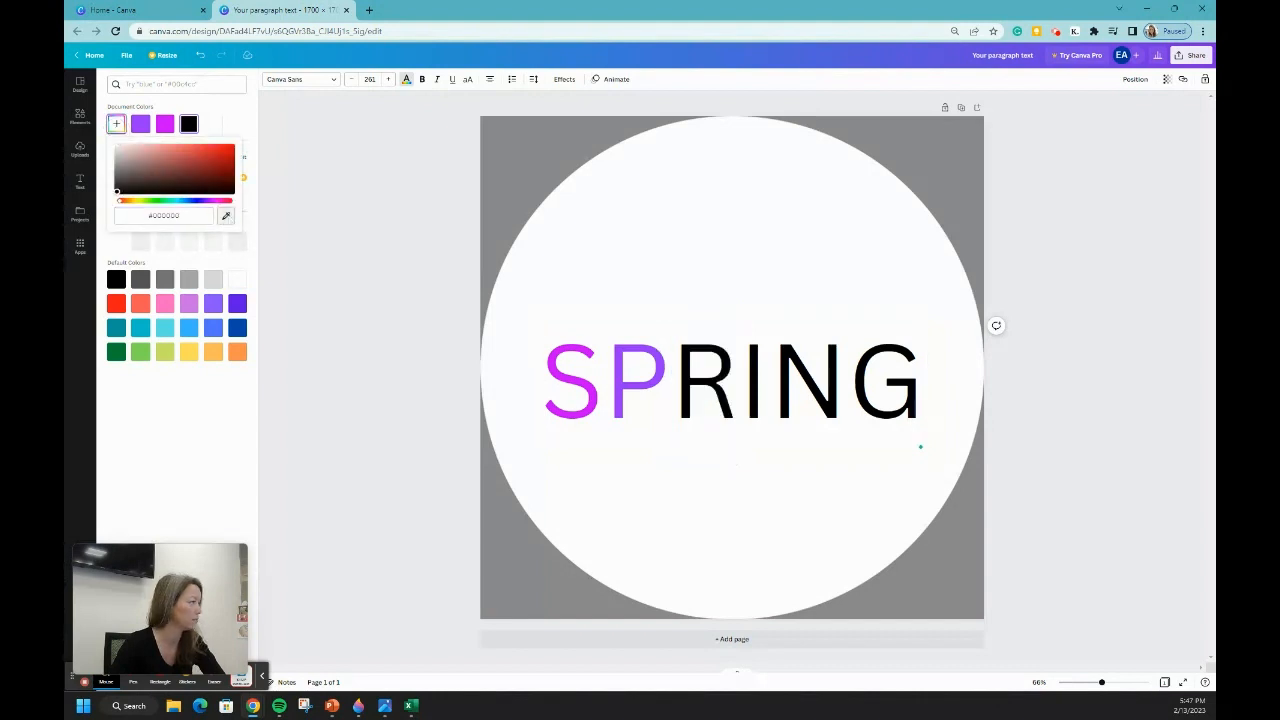
{"action": "left_click", "coordinate": [697, 554]}
Recolour the letter I of SPRING to a medium blue sampled with the colour picker
{"action": "left_click", "coordinate": [765, 412]}
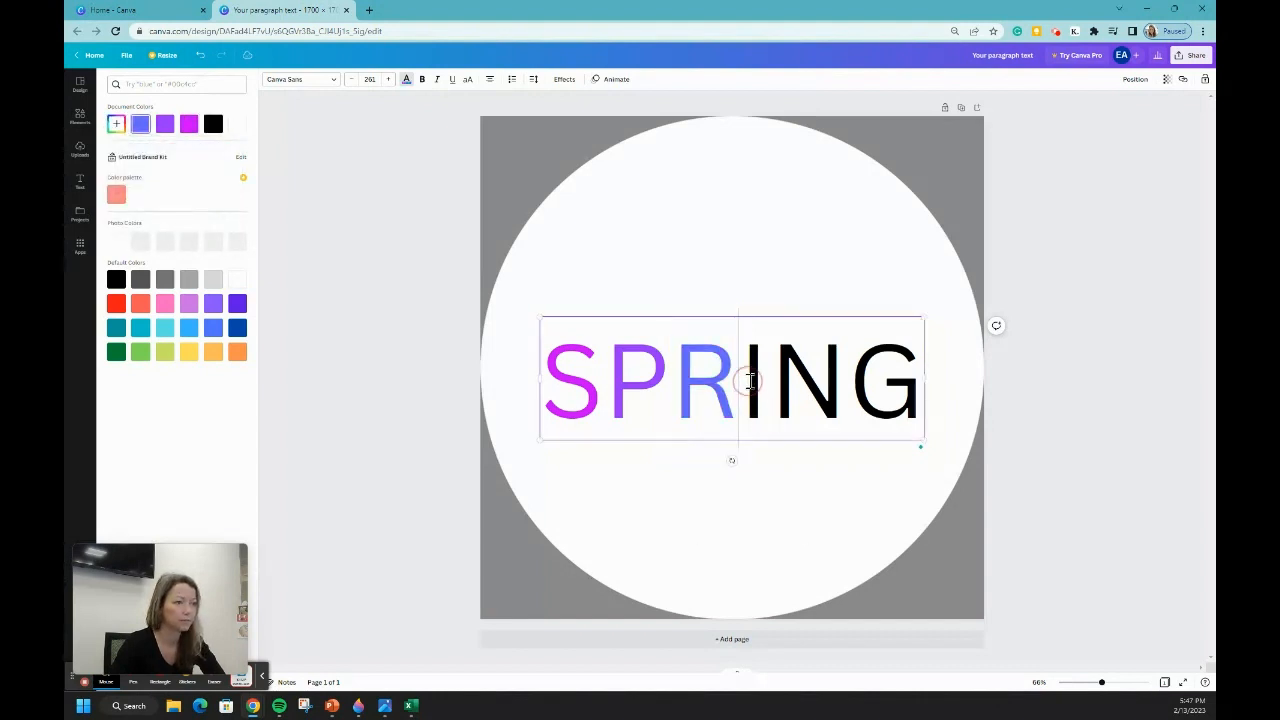
{"action": "left_click_drag", "start_coordinate": [744, 378], "coordinate": [772, 378]}
{"action": "left_click", "coordinate": [116, 124]}
{"action": "left_click", "coordinate": [226, 216]}
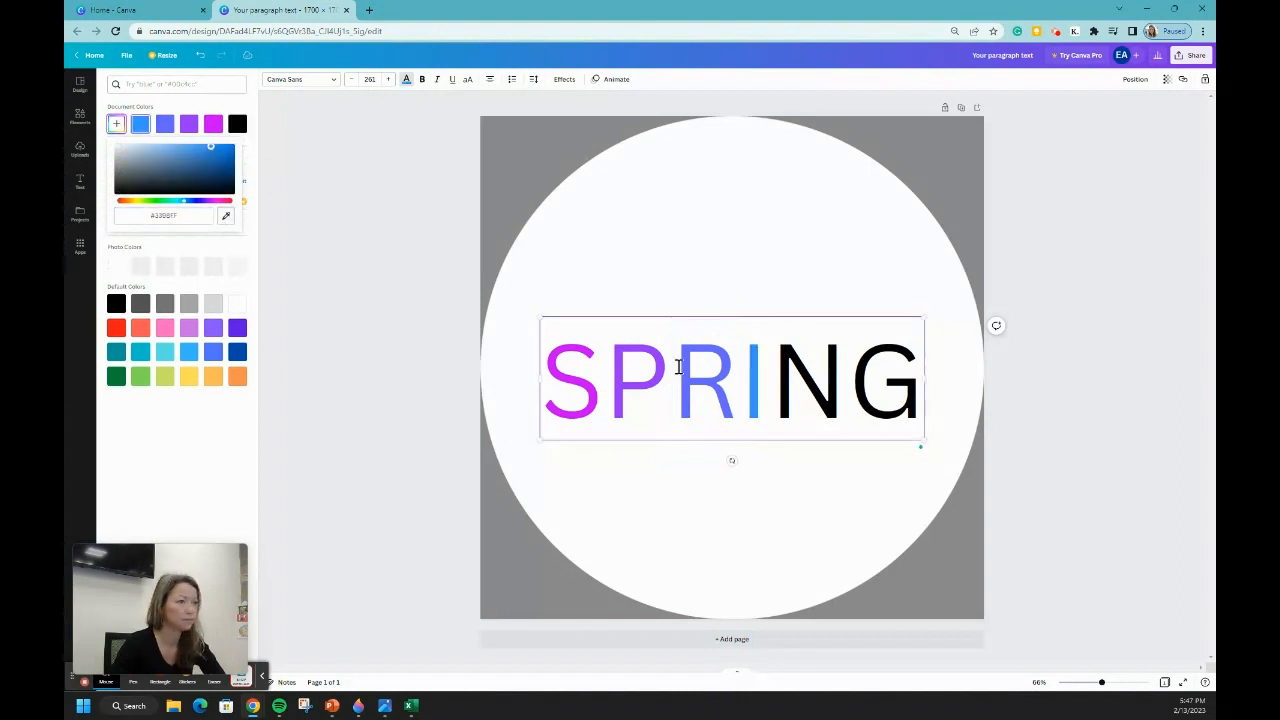
Recolour the letter N of SPRING to a light blue sampled with the colour picker
{"action": "left_click", "coordinate": [778, 372]}
{"action": "left_click_drag", "start_coordinate": [773, 372], "coordinate": [845, 378]}
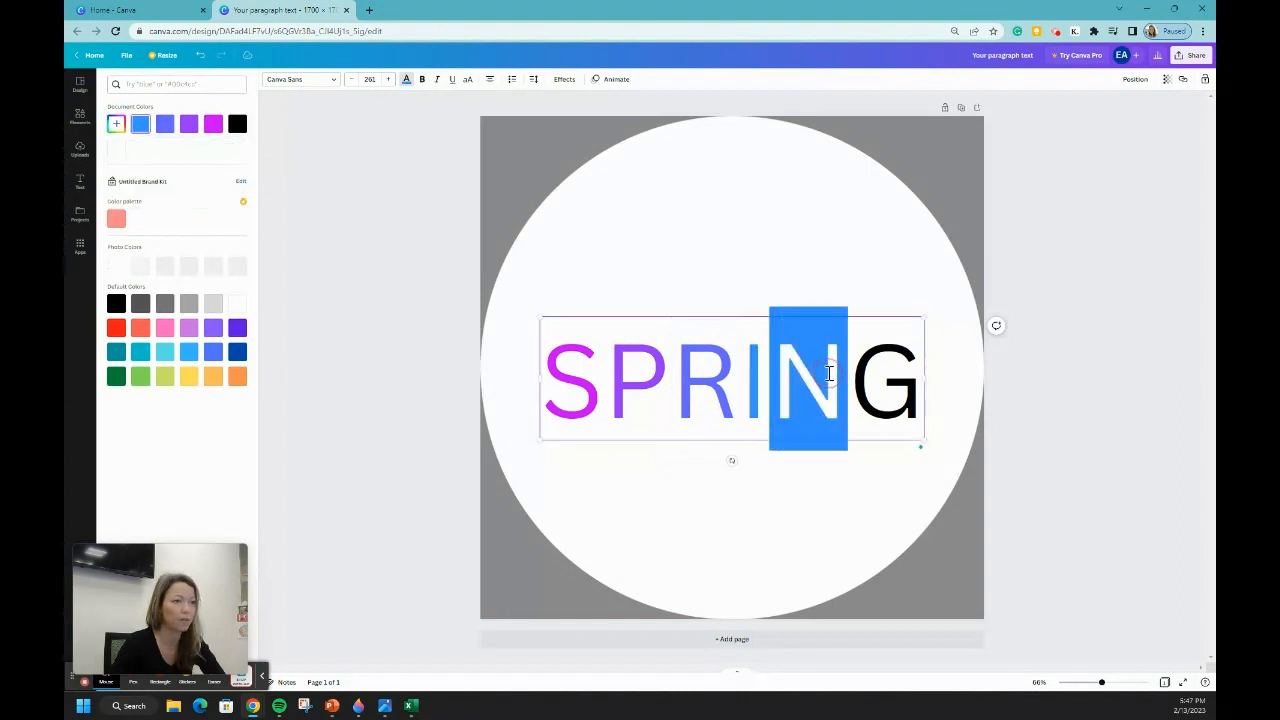
{"action": "left_click", "coordinate": [116, 124]}
{"action": "left_click", "coordinate": [226, 216]}
{"action": "left_click", "coordinate": [358, 707]}
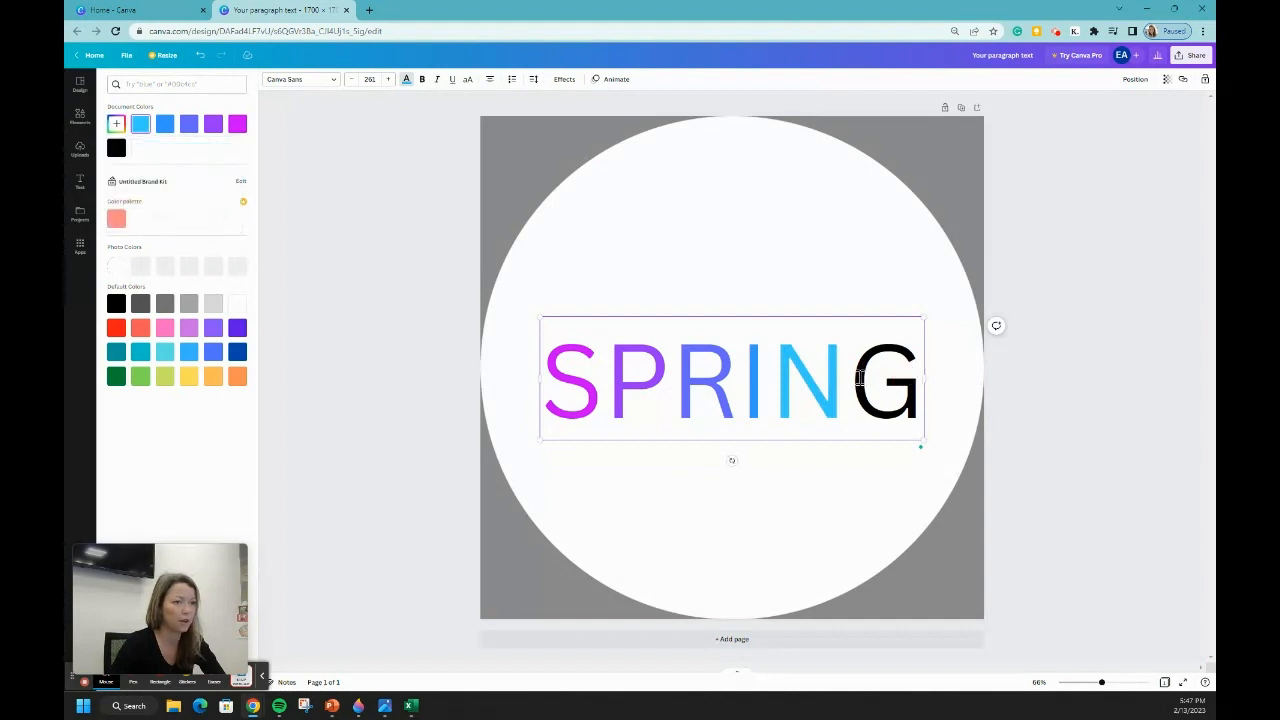
Recolour the letter G of SPRING to cyan #00FFFF sampled with the colour picker and deselect the text
{"action": "double_click", "coordinate": [906, 378]}
{"action": "left_click_drag", "start_coordinate": [848, 378], "coordinate": [916, 378]}
{"action": "left_click", "coordinate": [116, 123]}
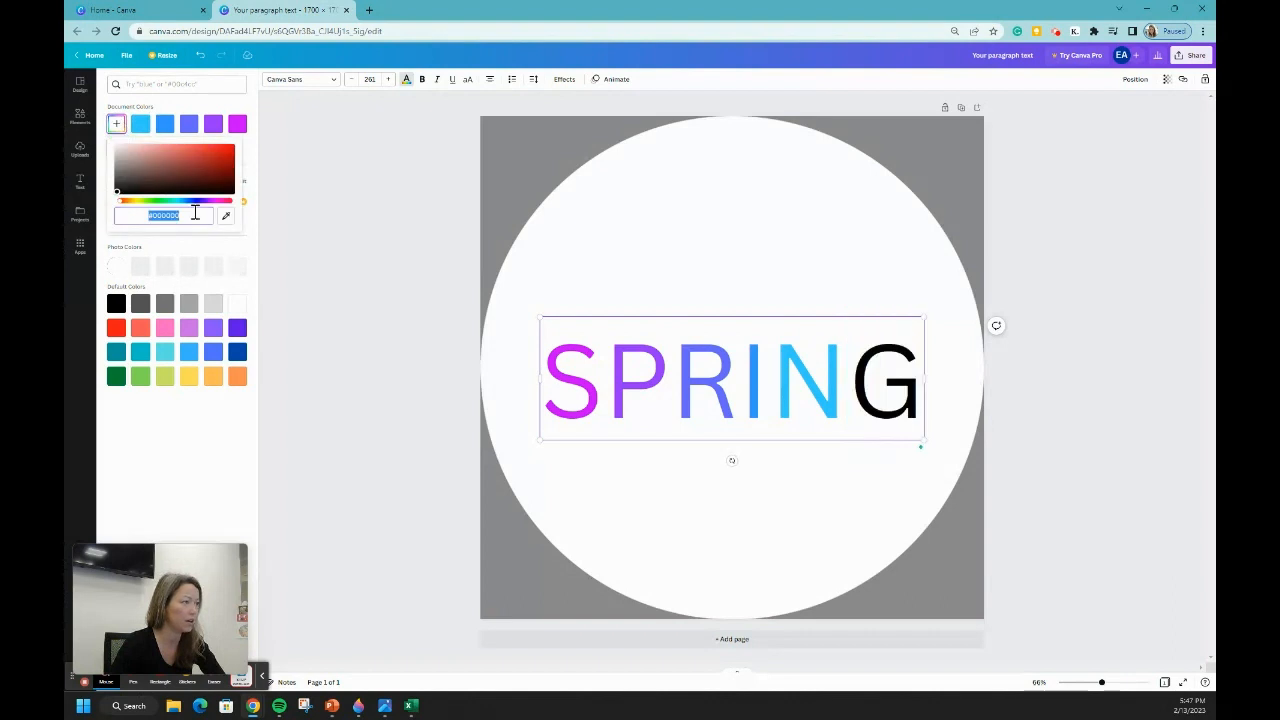
{"action": "left_click", "coordinate": [226, 216]}
{"action": "left_click", "coordinate": [177, 201]}
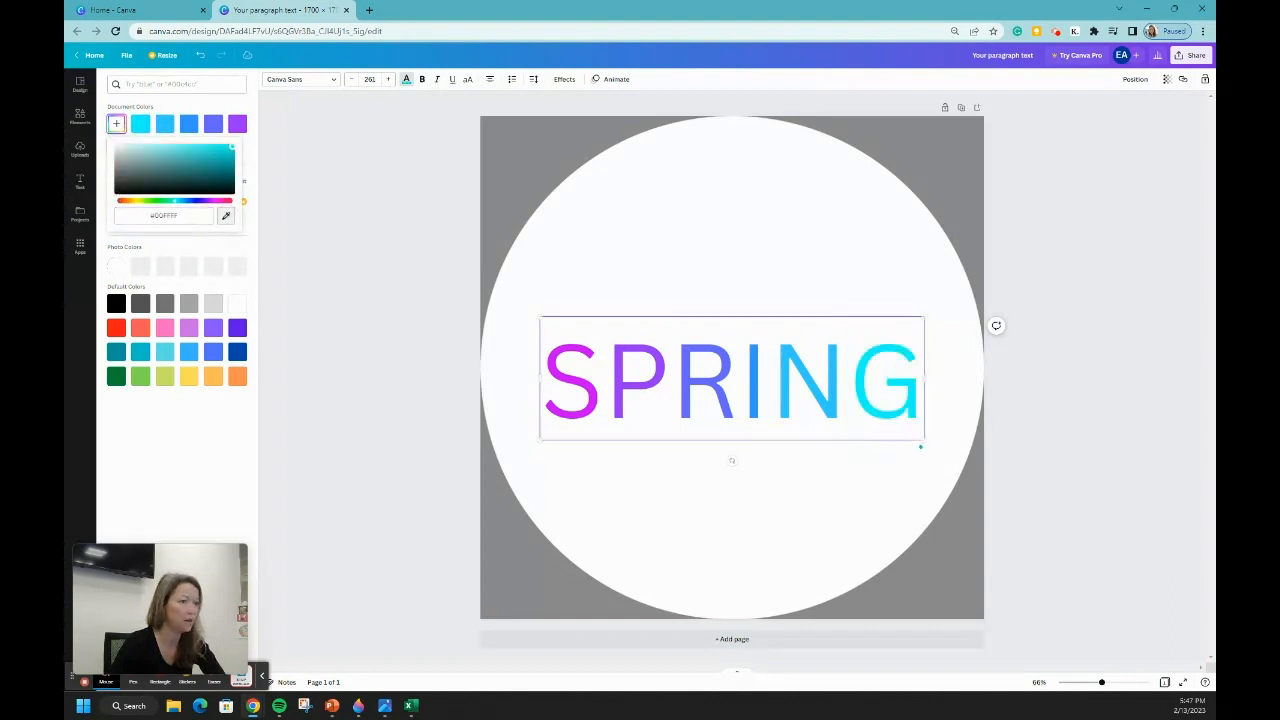
{"action": "left_click", "coordinate": [320, 209]}
{"action": "left_click", "coordinate": [406, 214]}
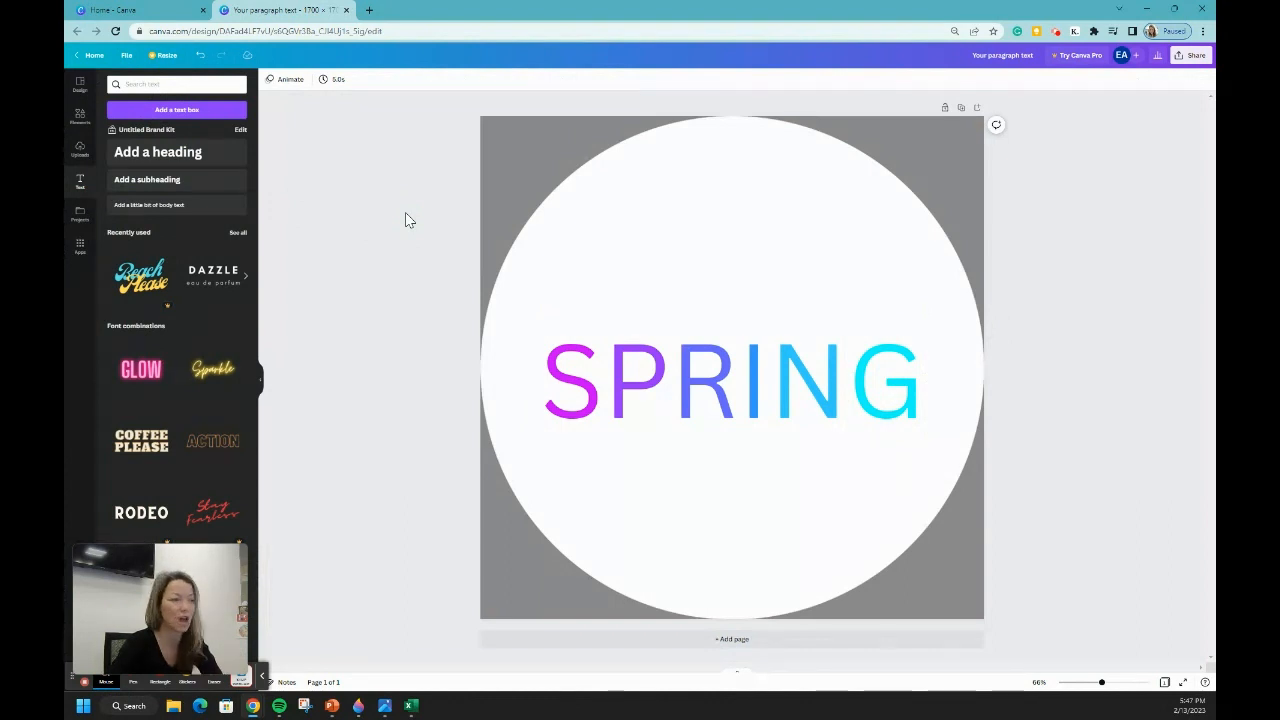
Add the recently used orange flower above SPRING and the yellow stemmed flowers over the first half of the word
{"action": "left_click", "coordinate": [79, 118]}
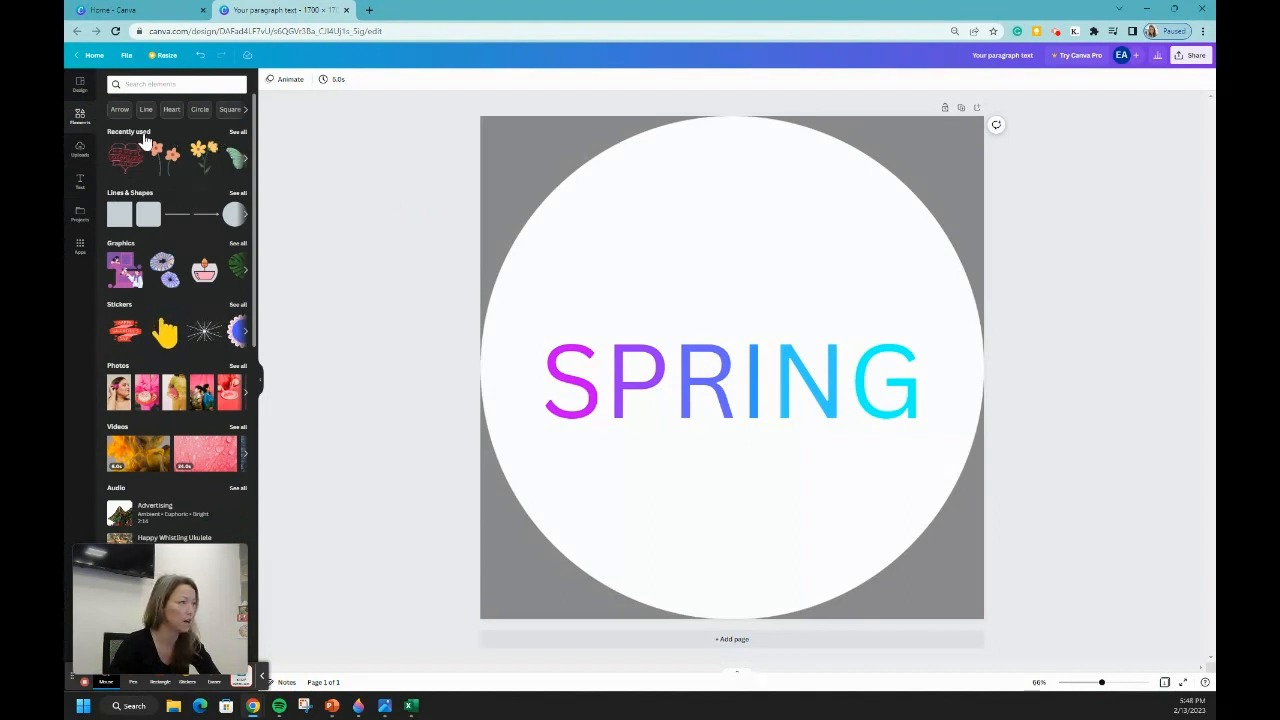
{"action": "left_click", "coordinate": [247, 158]}
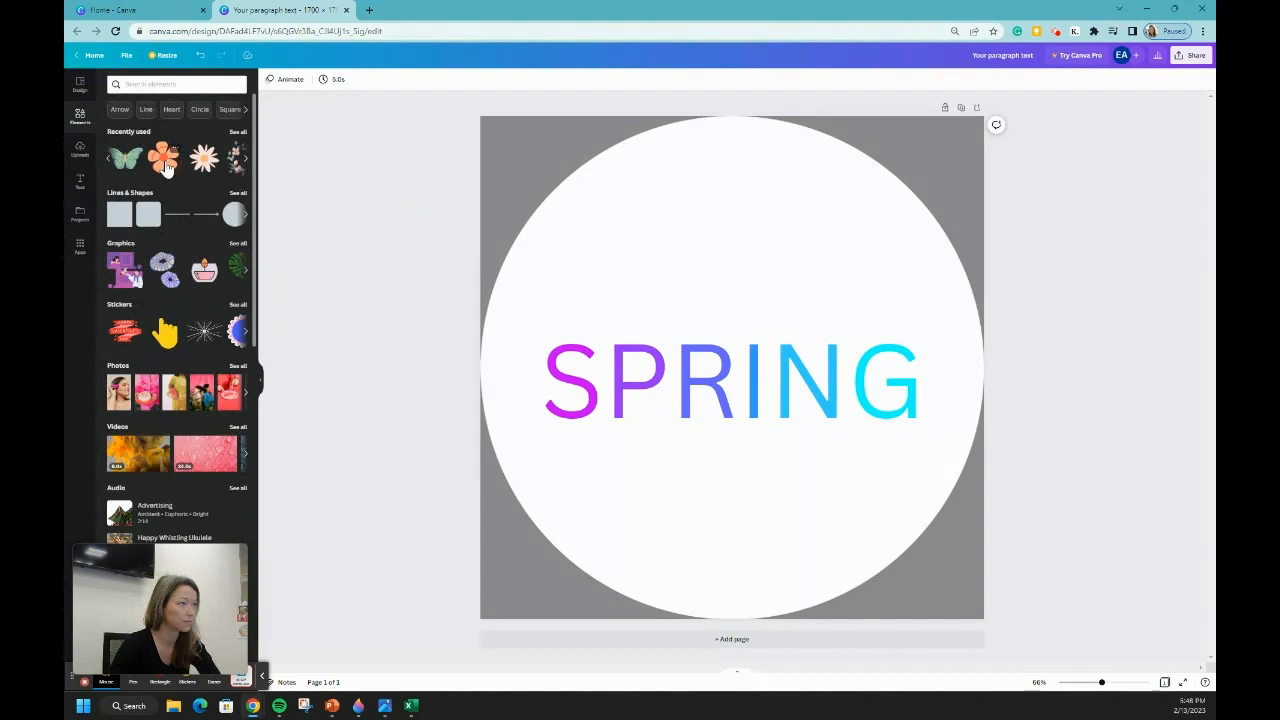
{"action": "left_click", "coordinate": [166, 168]}
{"action": "left_click_drag", "start_coordinate": [745, 297], "coordinate": [768, 194]}
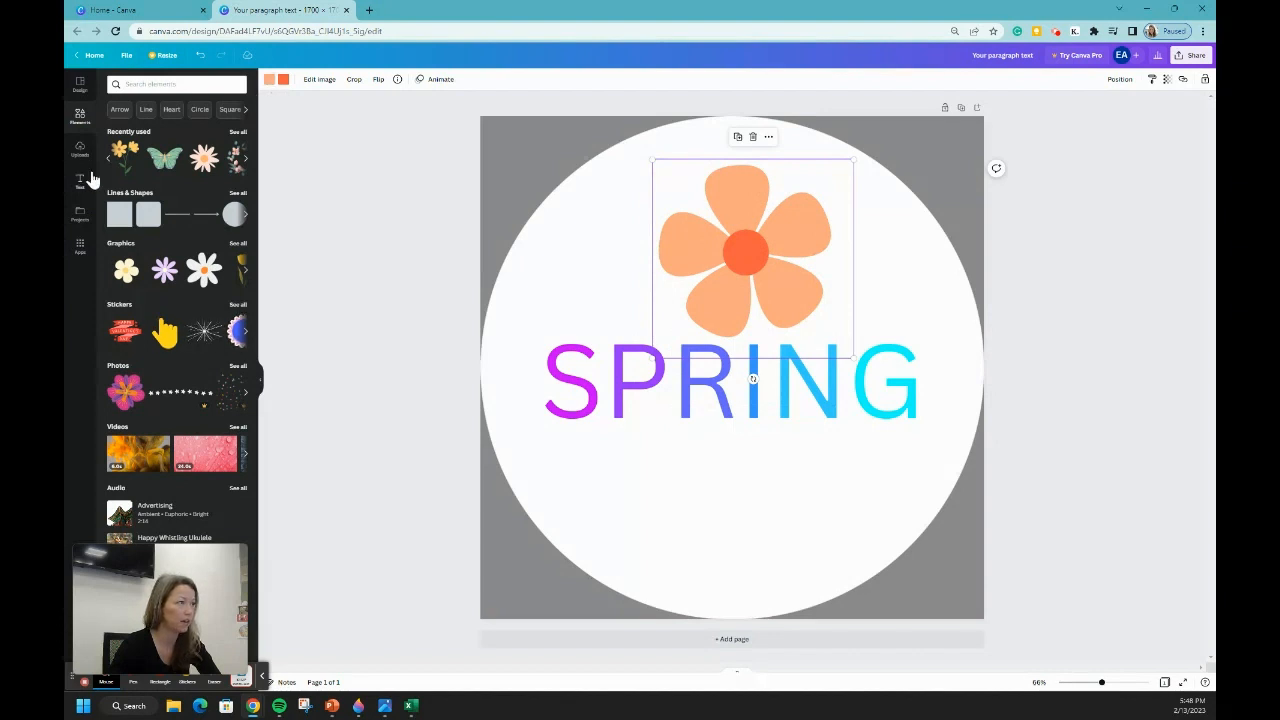
{"action": "left_click", "coordinate": [126, 157]}
{"action": "left_click_drag", "start_coordinate": [737, 236], "coordinate": [632, 238]}
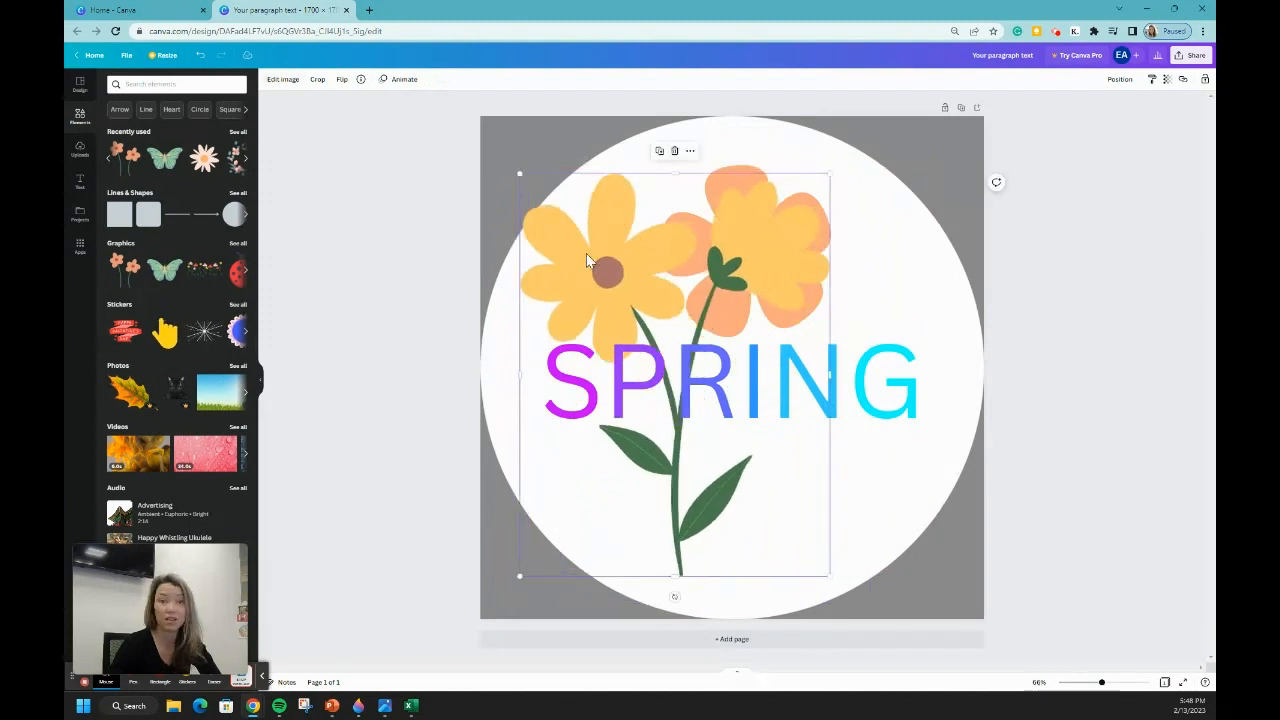
Delete the yellow stemmed flowers and place the orange flower, scaled down, below the S of SPRING
{"action": "left_click", "coordinate": [674, 151]}
{"action": "left_click_drag", "start_coordinate": [739, 245], "coordinate": [829, 243]}
{"action": "left_click_drag", "start_coordinate": [726, 163], "coordinate": [828, 249]}
{"action": "left_click_drag", "start_coordinate": [881, 295], "coordinate": [585, 462]}
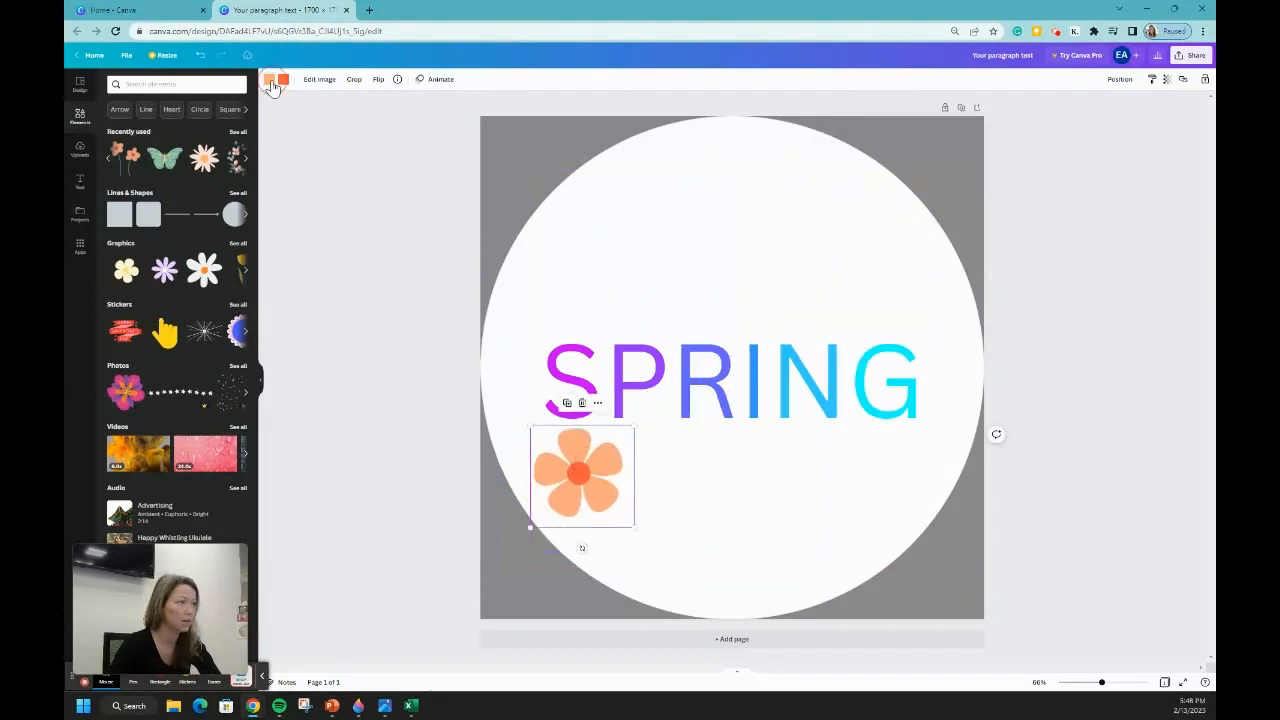
Recolour the flower's petals to light cyan #33FFFF sampled with the colour picker
{"action": "left_click", "coordinate": [270, 80]}
{"action": "left_click", "coordinate": [116, 124]}
{"action": "left_click", "coordinate": [227, 217]}
{"action": "left_click", "coordinate": [862, 382]}
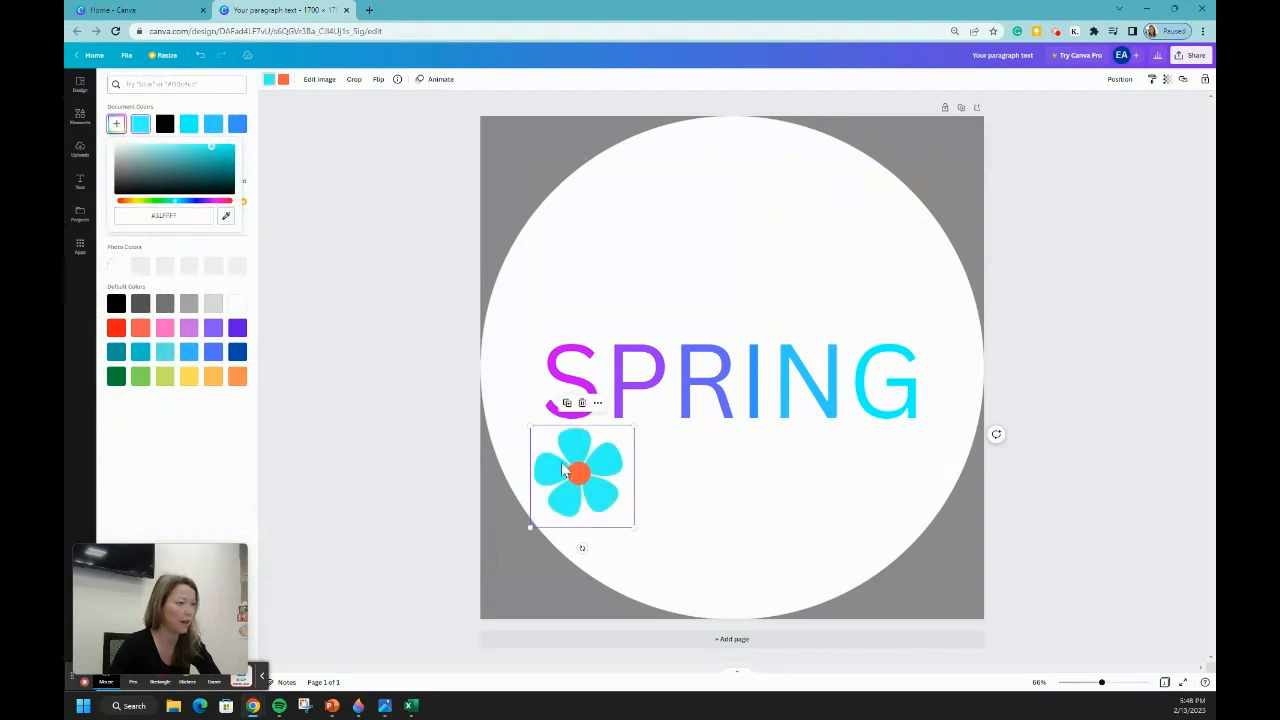
Recolour the flower's centre to deep blue #3333FF sampled with the colour picker
{"action": "left_click", "coordinate": [284, 80]}
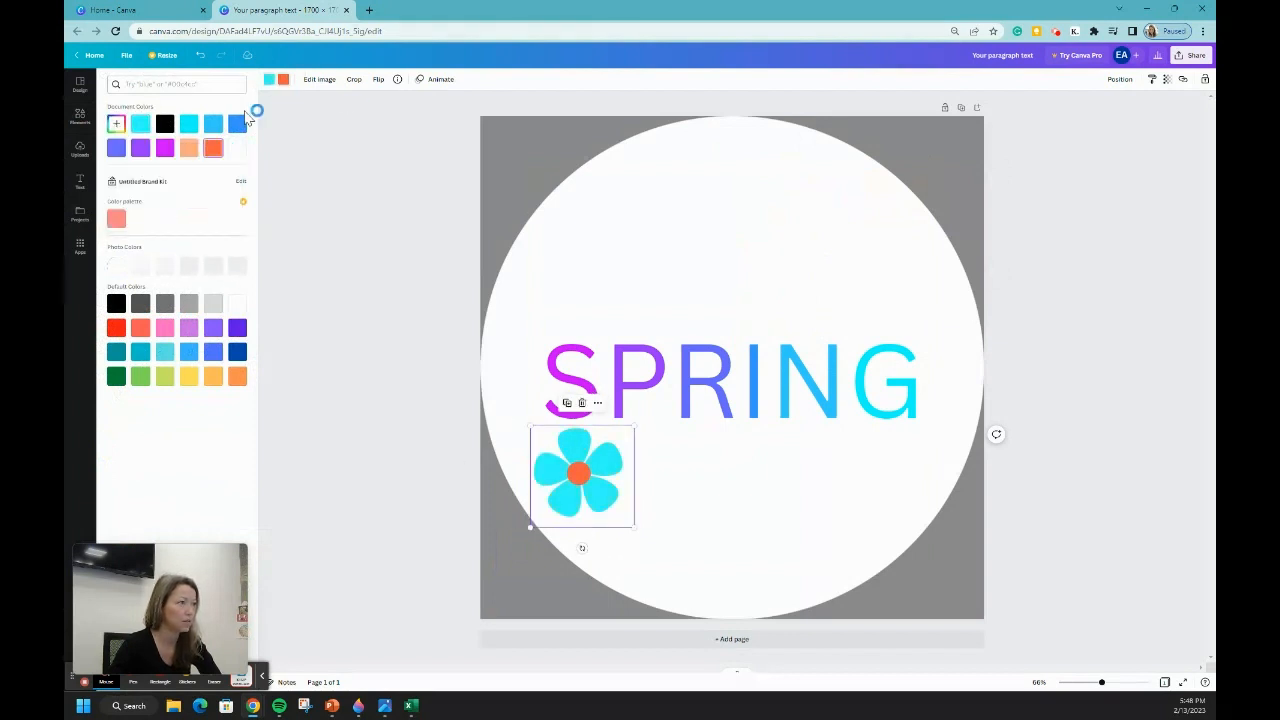
{"action": "left_click", "coordinate": [116, 124]}
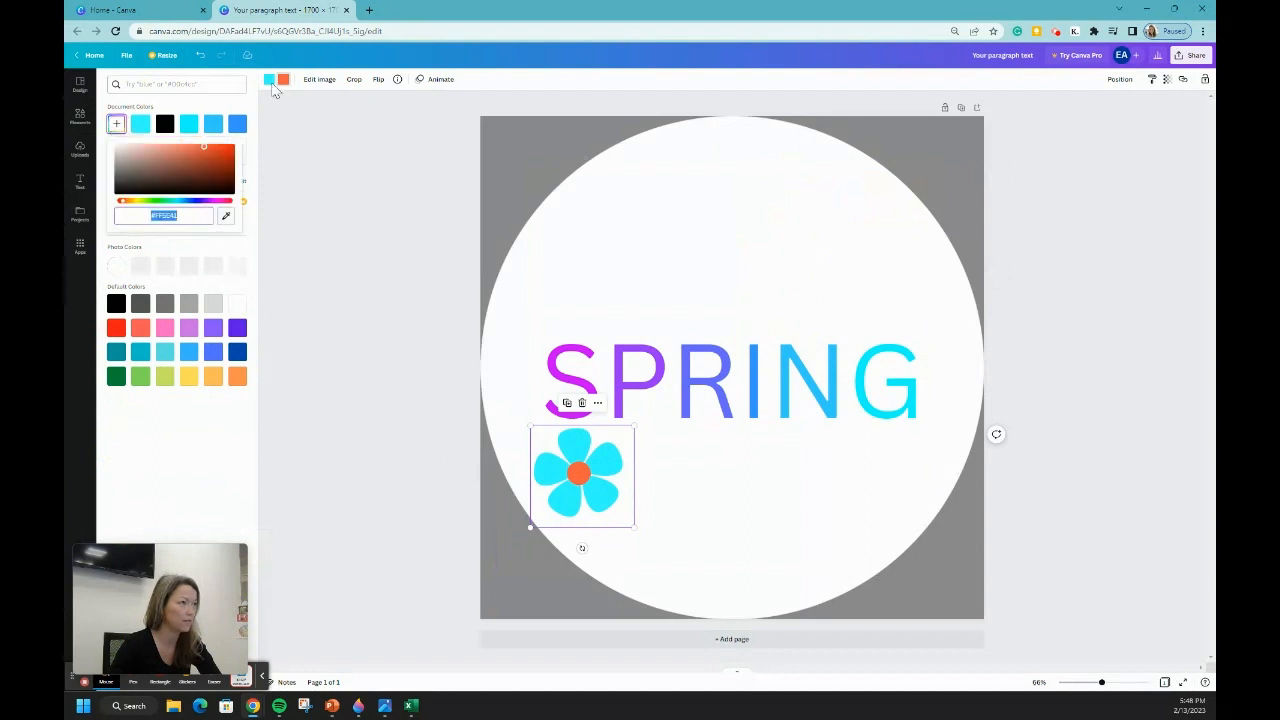
{"action": "left_click", "coordinate": [226, 216]}
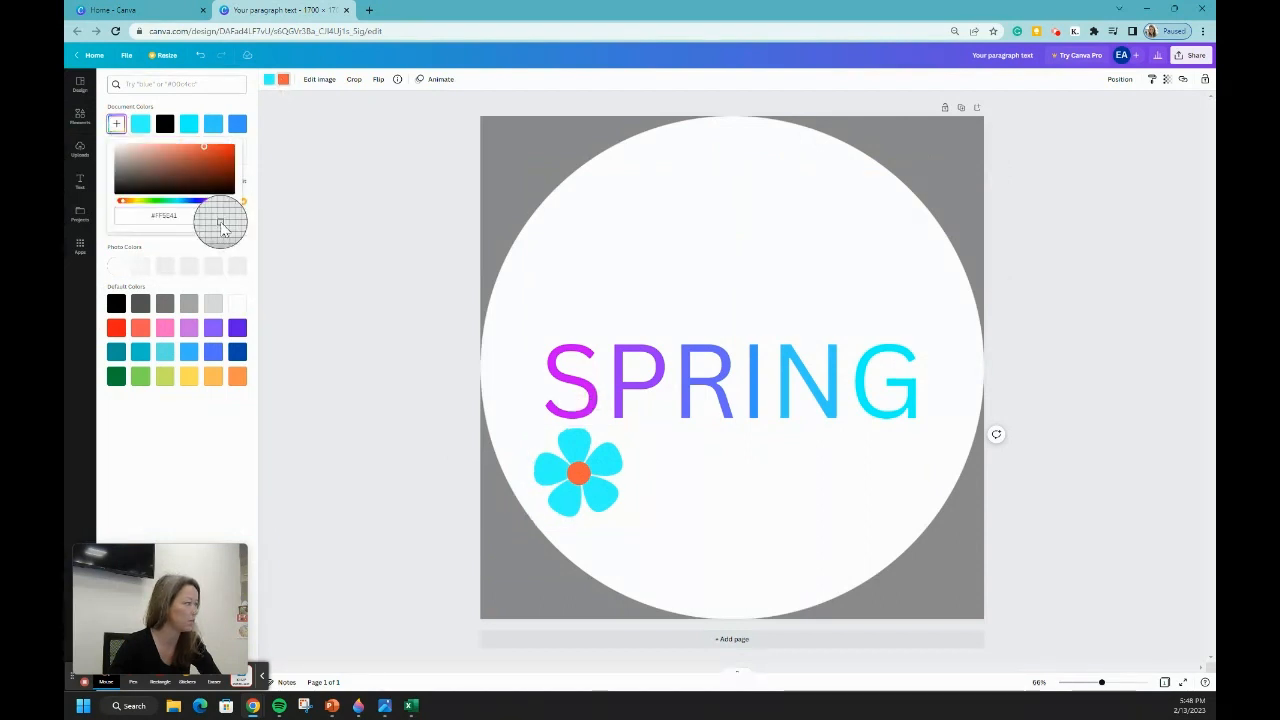
{"action": "left_click", "coordinate": [315, 498]}
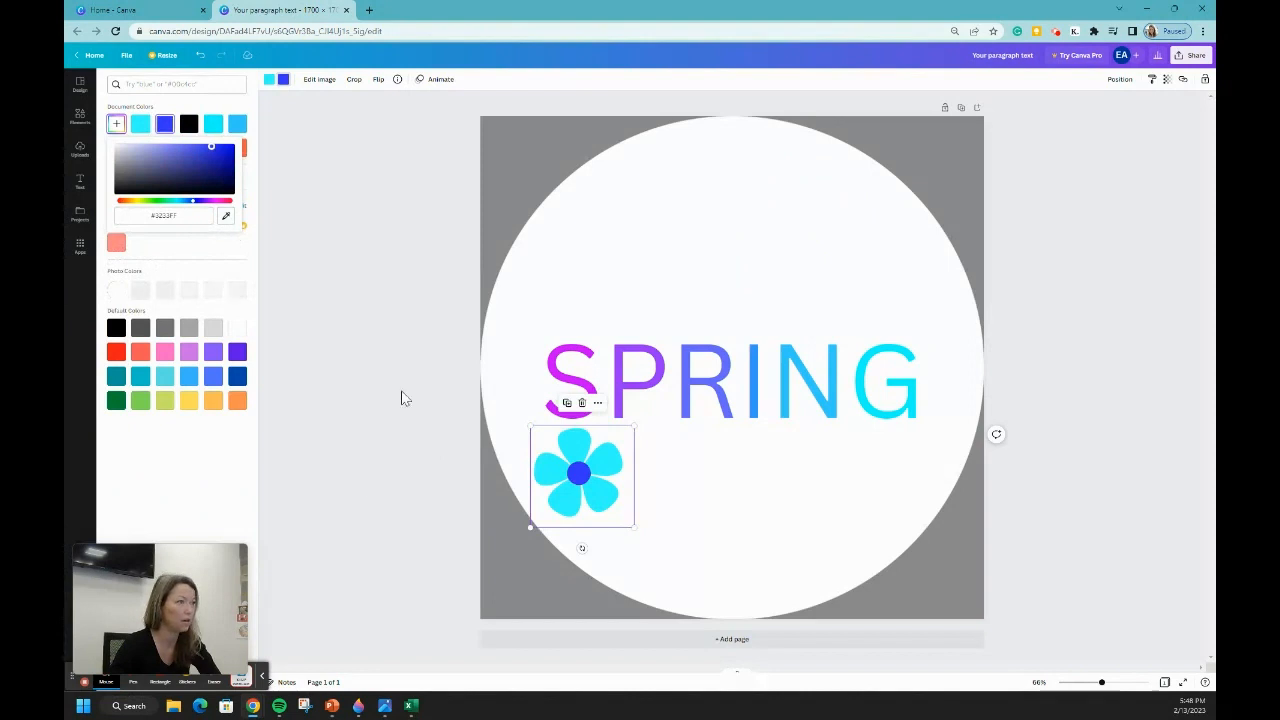
Deselect the flower and add a blank second page to the design
{"action": "left_click", "coordinate": [556, 520]}
{"action": "left_click", "coordinate": [958, 642]}
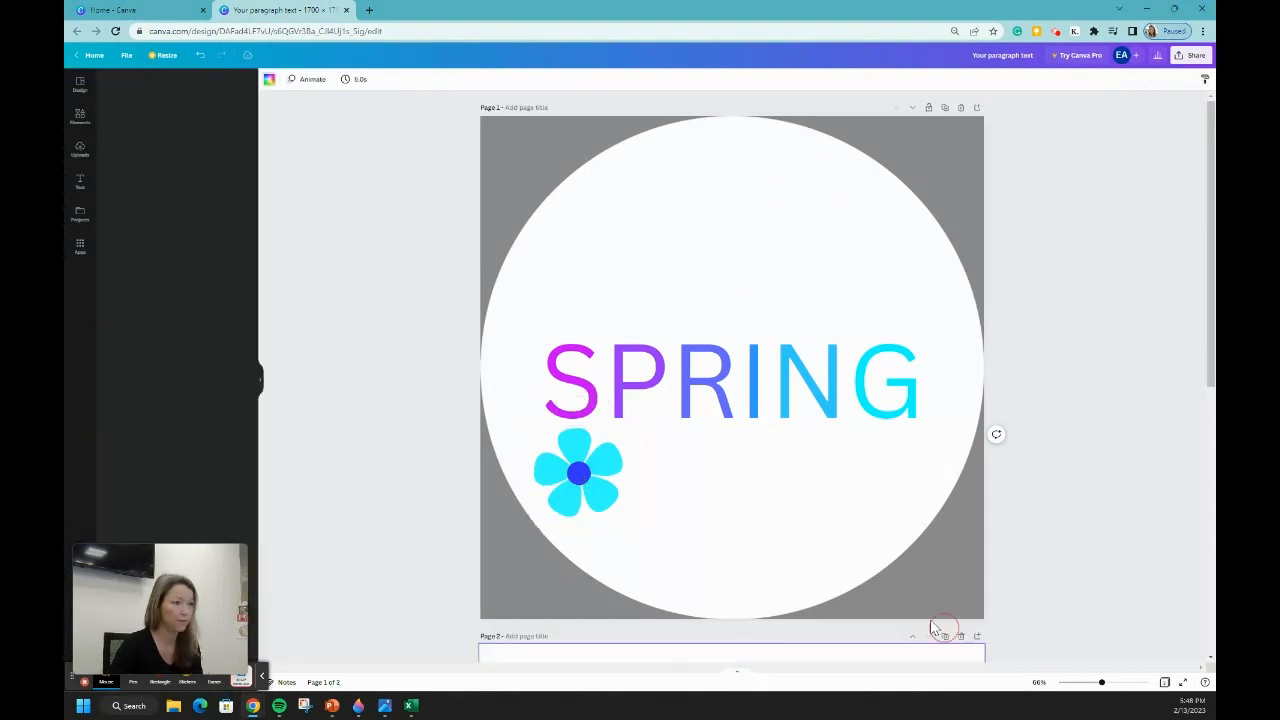
{"action": "scroll", "coordinate": [538, 320], "scroll_direction": "up", "scroll_amount": 5}
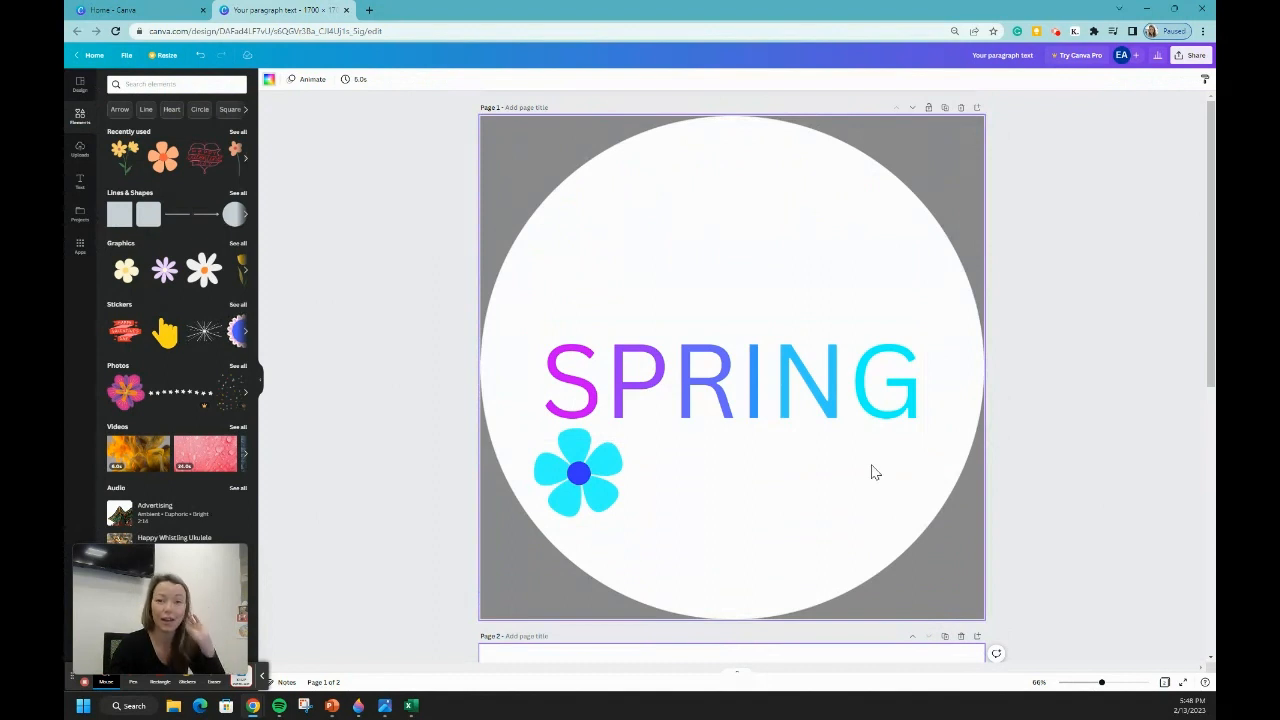
Review the colour swatches in Multicolour Palette.jpeg and return to the Canva design
{"action": "left_click", "coordinate": [646, 389]}
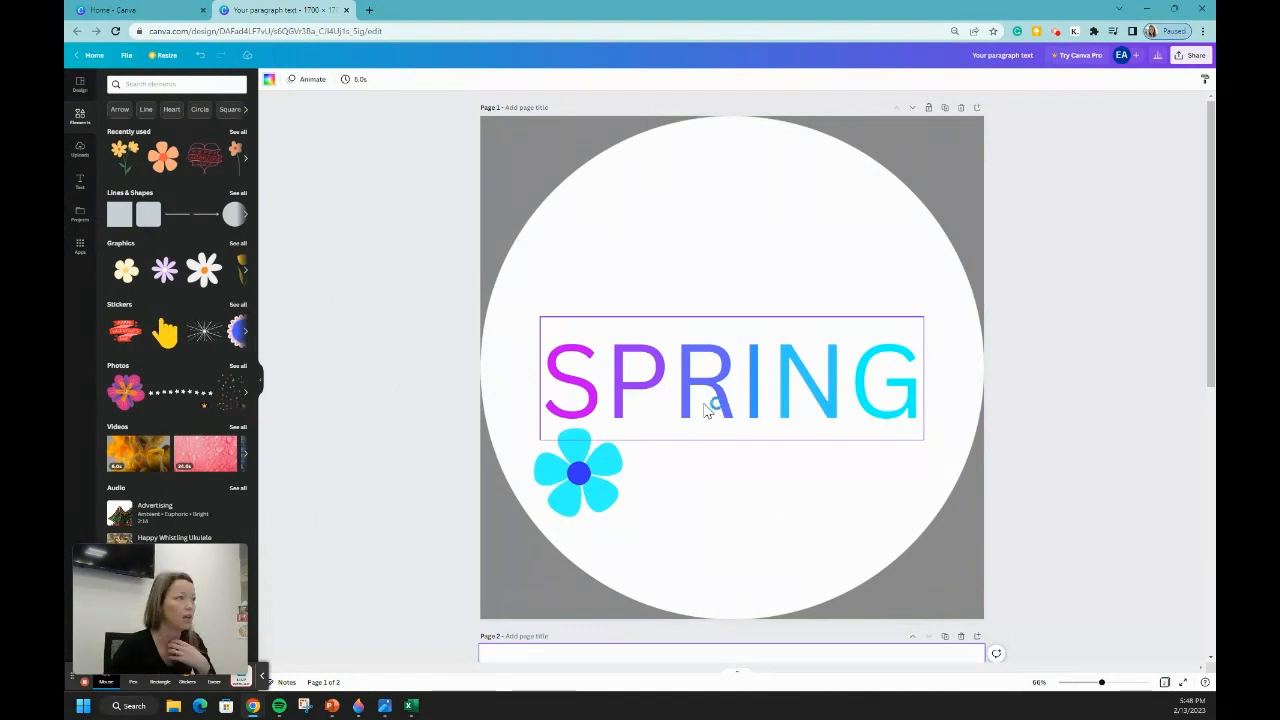
{"action": "left_click_drag", "start_coordinate": [470, 285], "coordinate": [724, 4]}
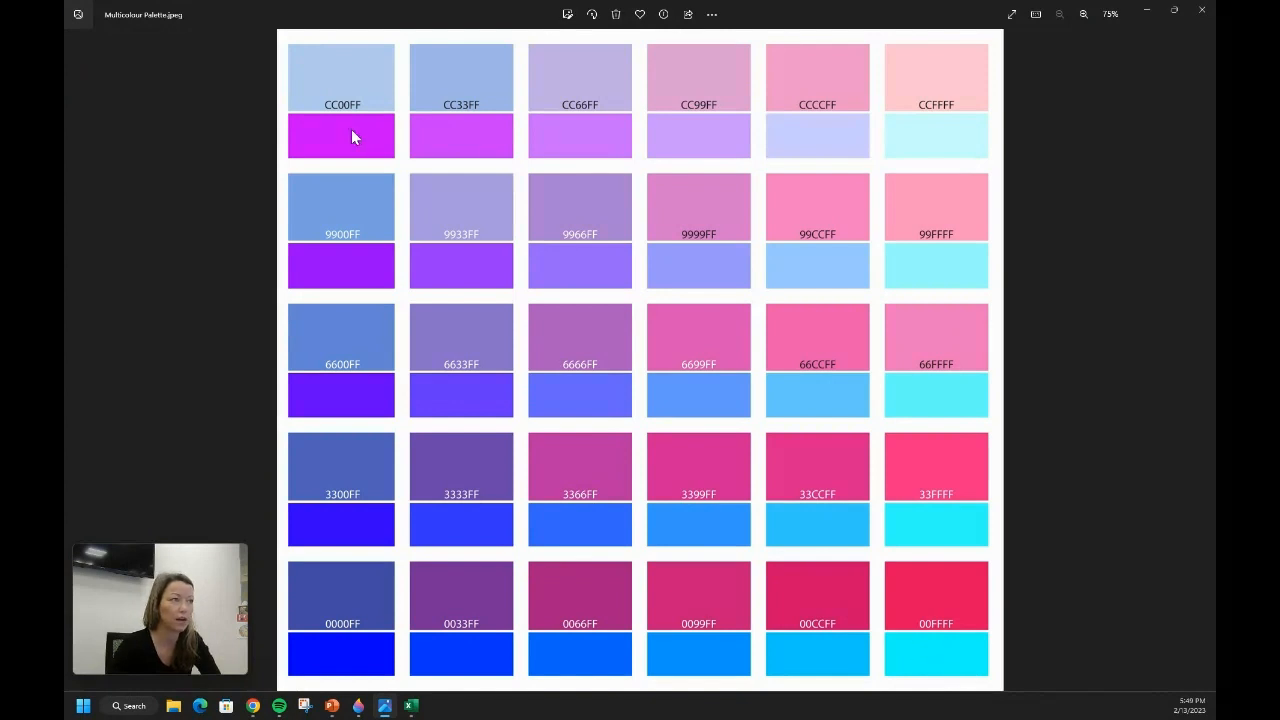
{"action": "left_click", "coordinate": [1146, 11]}
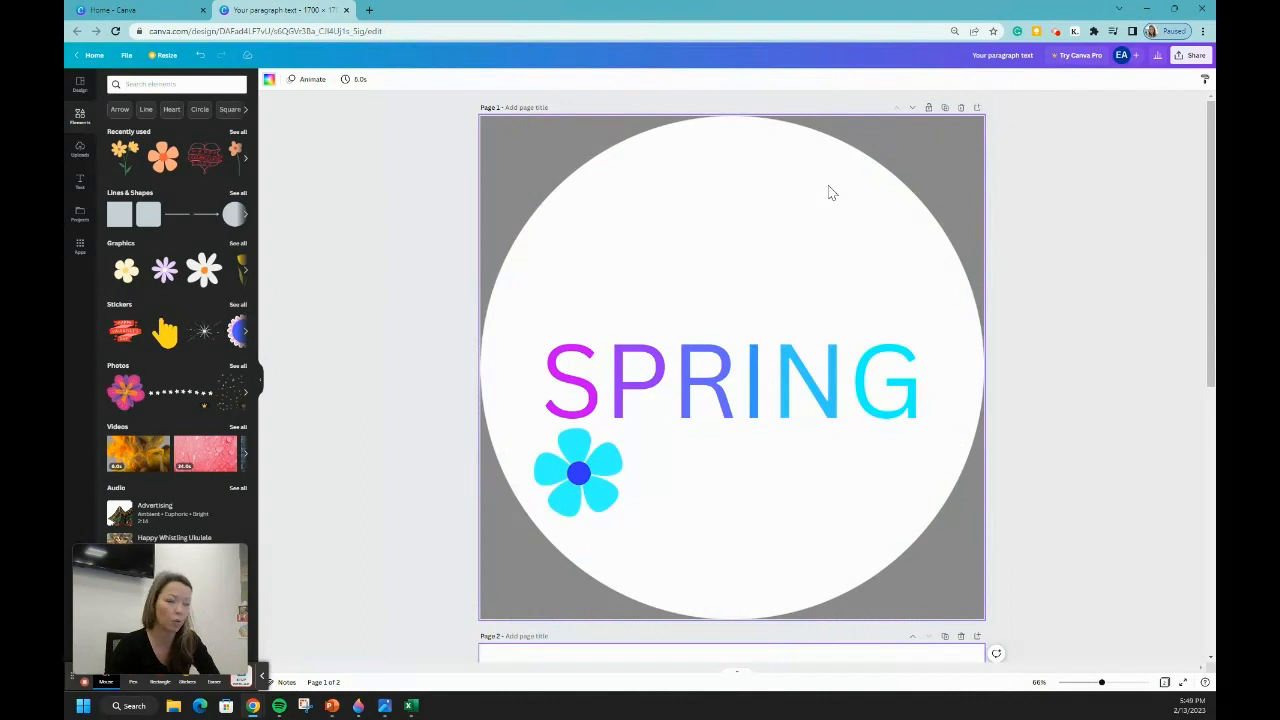
Copy the circular template with grey corners from page 1 onto page 2
{"action": "scroll", "coordinate": [735, 320], "scroll_direction": "down", "scroll_amount": 1}
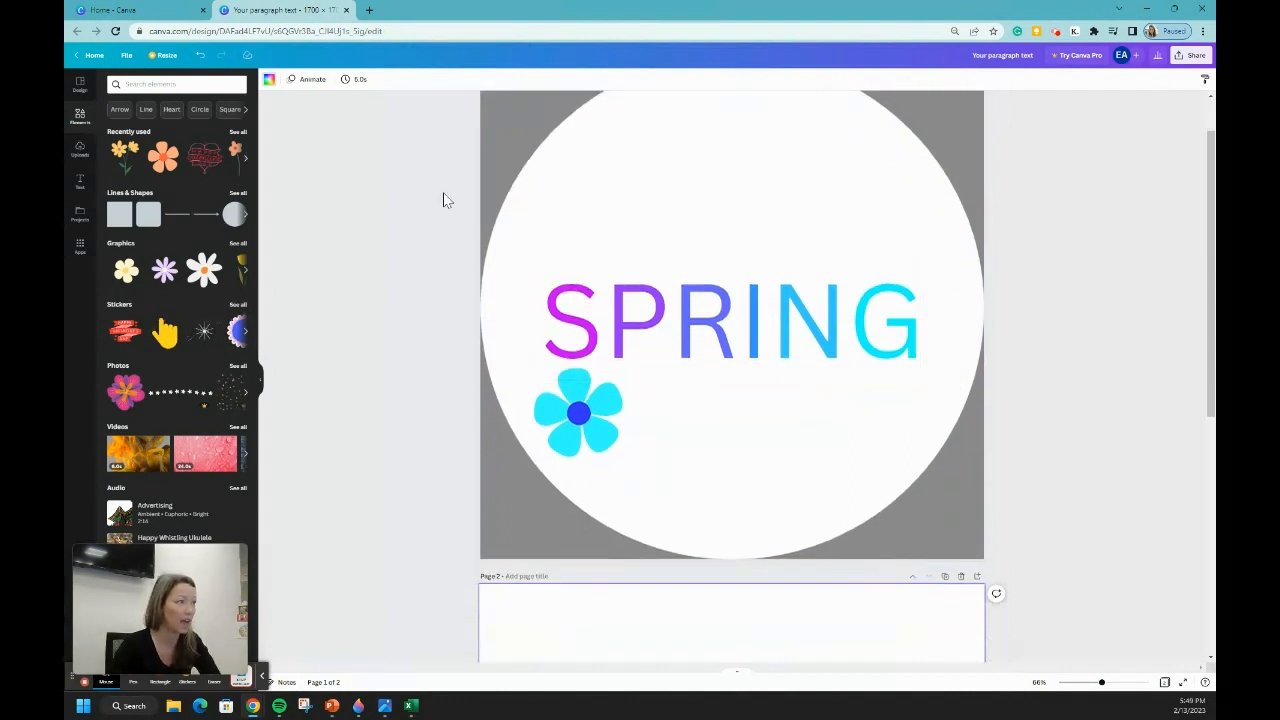
{"action": "scroll", "coordinate": [660, 397], "scroll_direction": "down", "scroll_amount": 4}
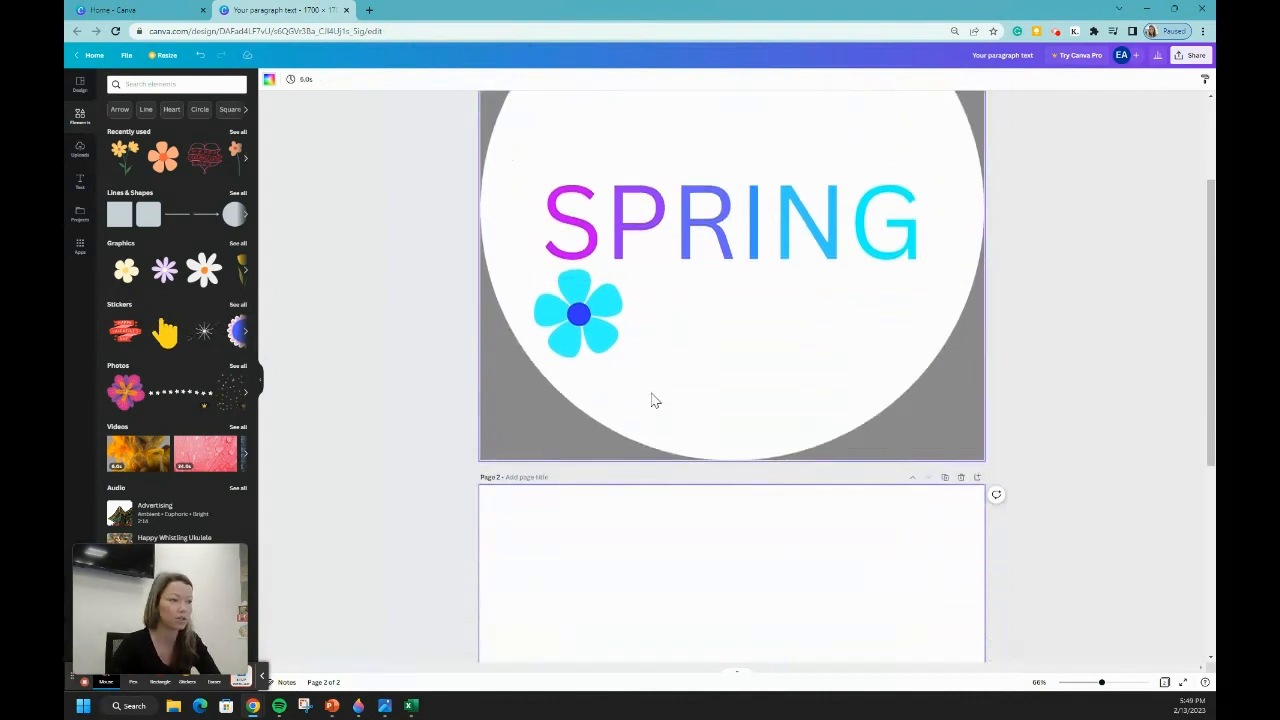
{"action": "left_click", "coordinate": [516, 277]}
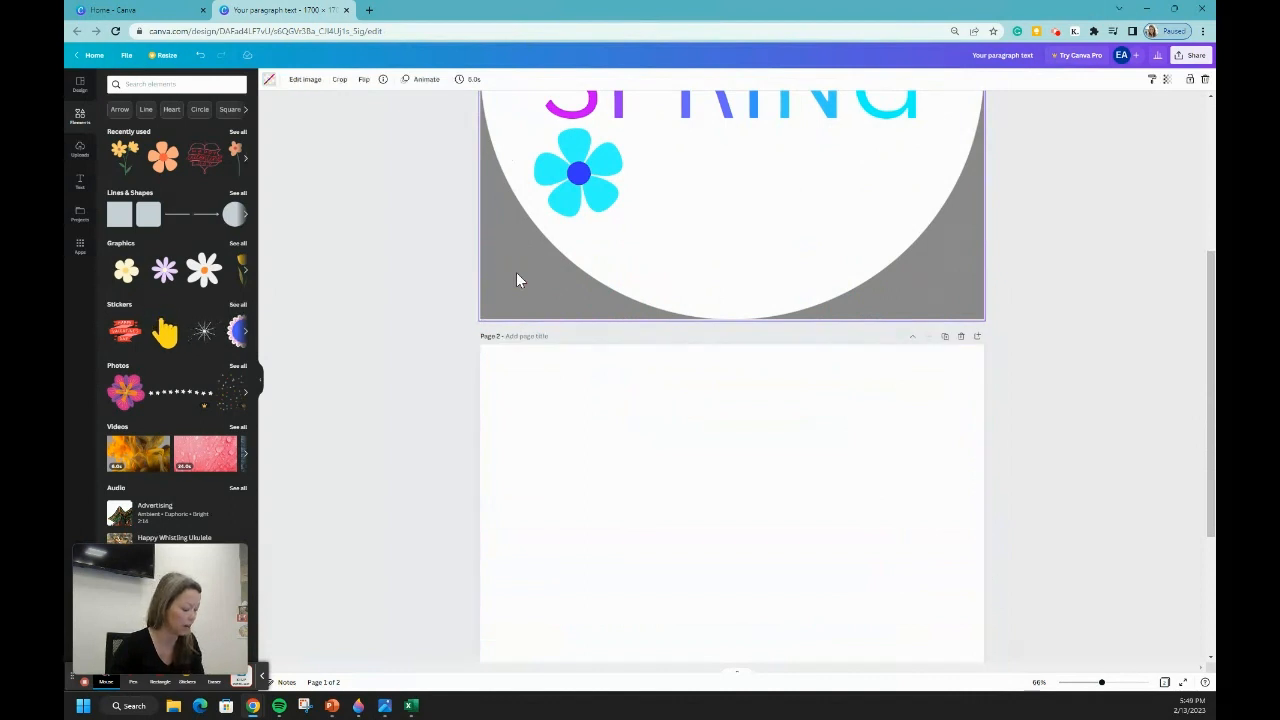
{"action": "key", "text": "ctrl+v"}
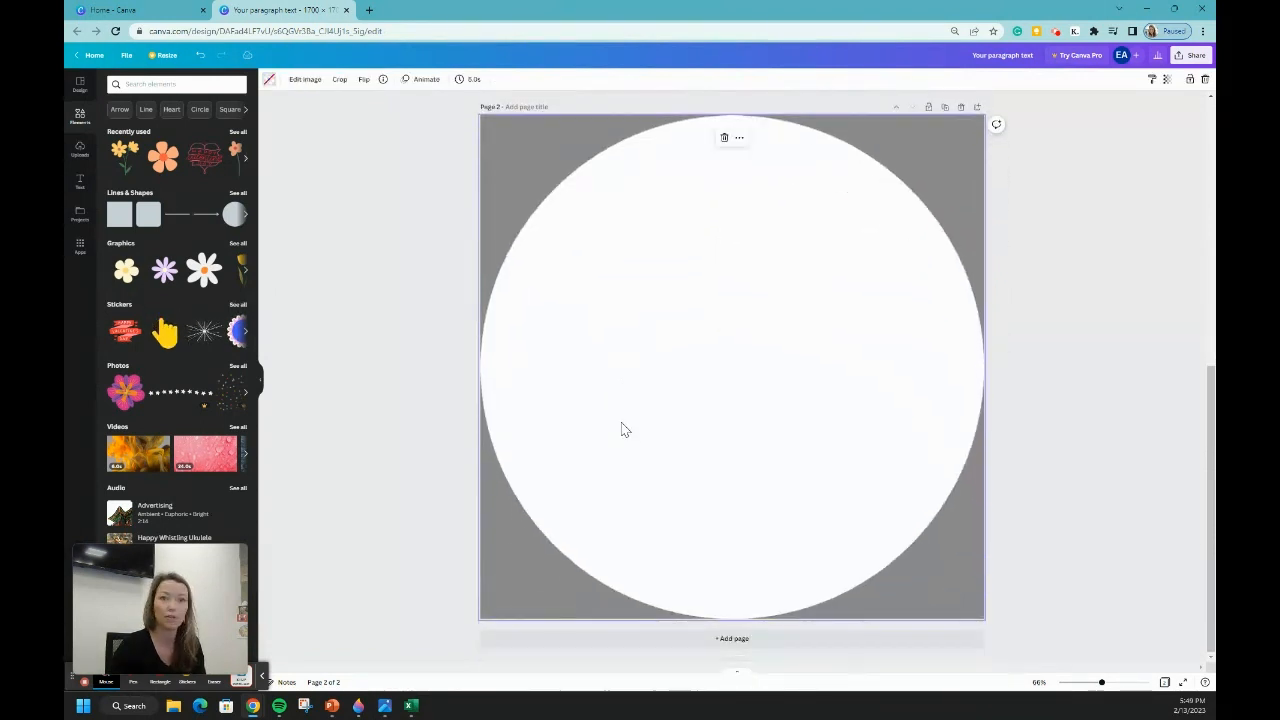
Add the recently used Happy Valentine's Day heart graphic to page 2, enlarging and centring it to fill the circle
{"action": "left_click", "coordinate": [203, 160]}
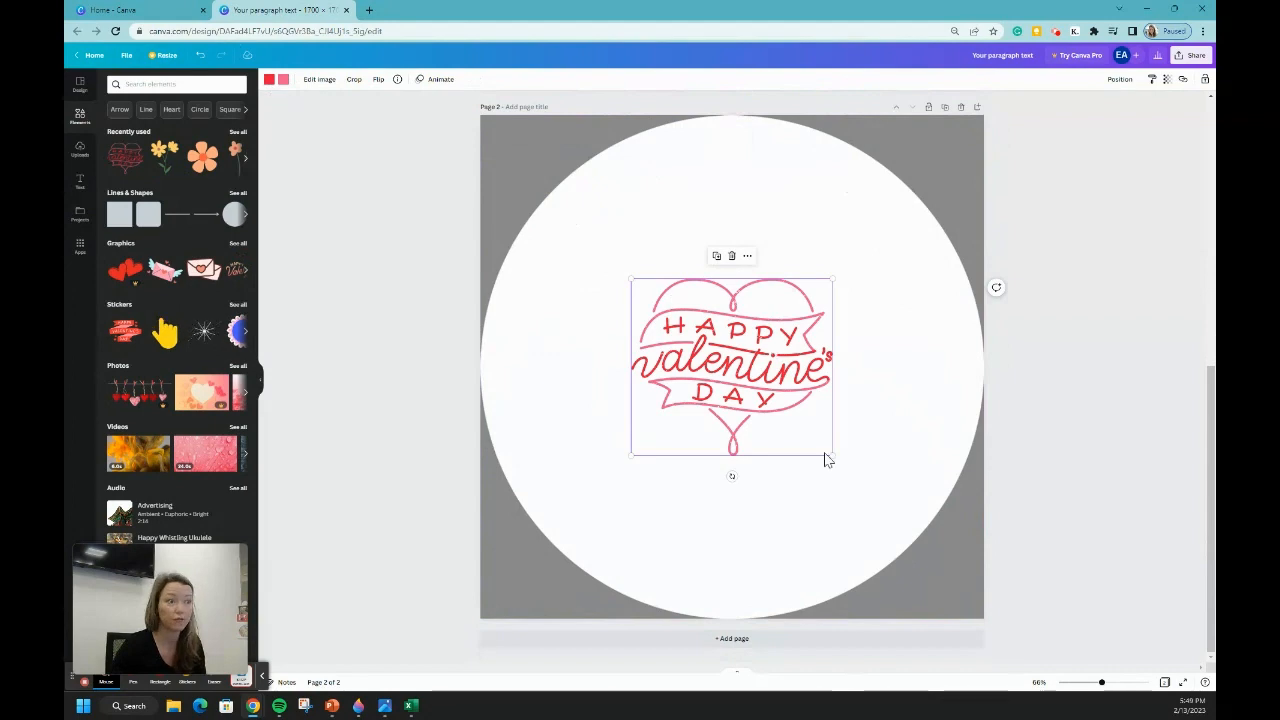
{"action": "left_click_drag", "start_coordinate": [834, 456], "coordinate": [1003, 591]}
{"action": "left_click_drag", "start_coordinate": [730, 360], "coordinate": [618, 302]}
{"action": "left_click_drag", "start_coordinate": [850, 492], "coordinate": [967, 604]}
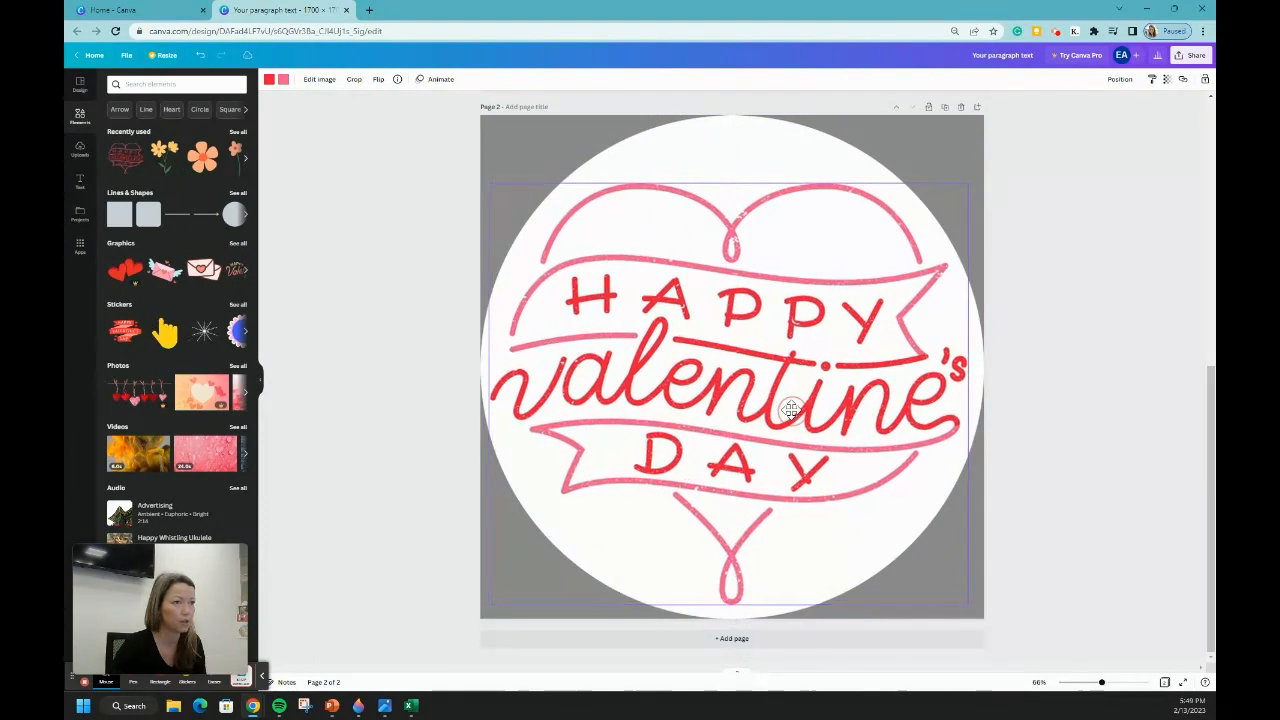
{"action": "mouse_move", "coordinate": [790, 408]}
{"action": "left_mouse_down"}
{"action": "mouse_move", "coordinate": [857, 411]}
{"action": "mouse_move", "coordinate": [789, 409]}
{"action": "mouse_move", "coordinate": [795, 398]}
{"action": "left_mouse_up"}
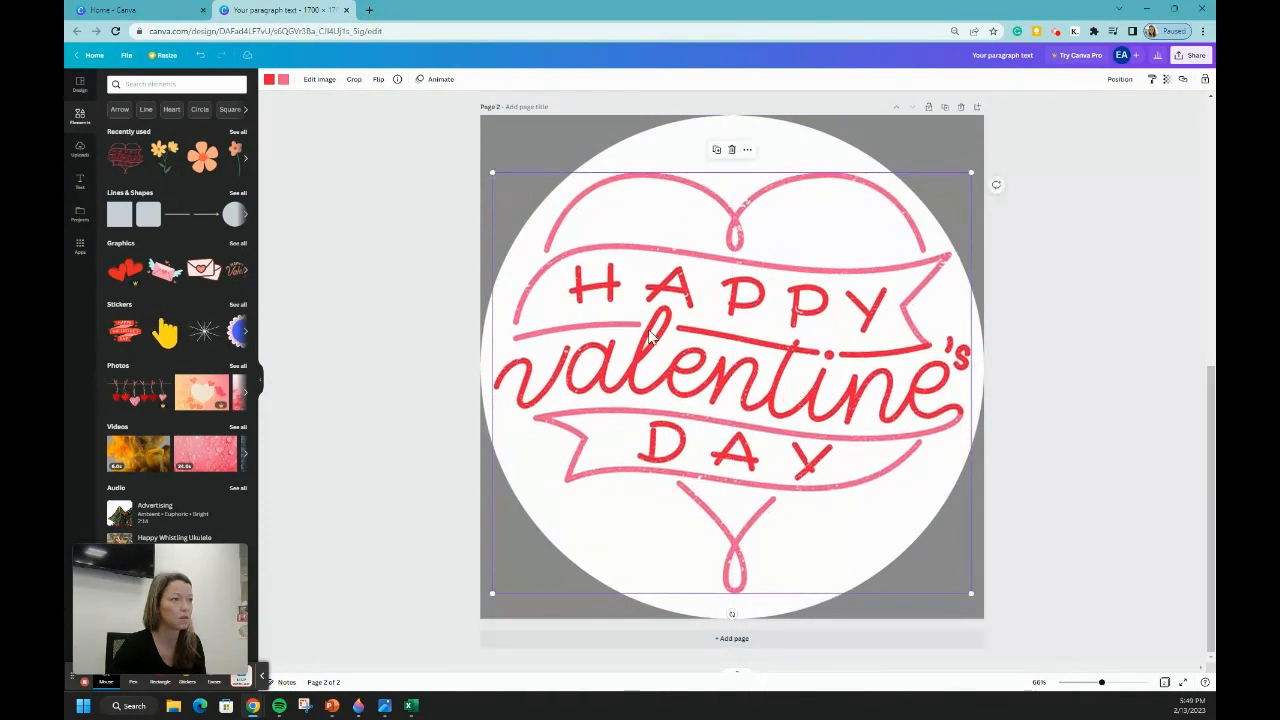
Recolour the graphic's red Happy Valentine's Day lettering to magenta #CC00FF sampled from the Multicolour Palette image
{"action": "left_click", "coordinate": [269, 79]}
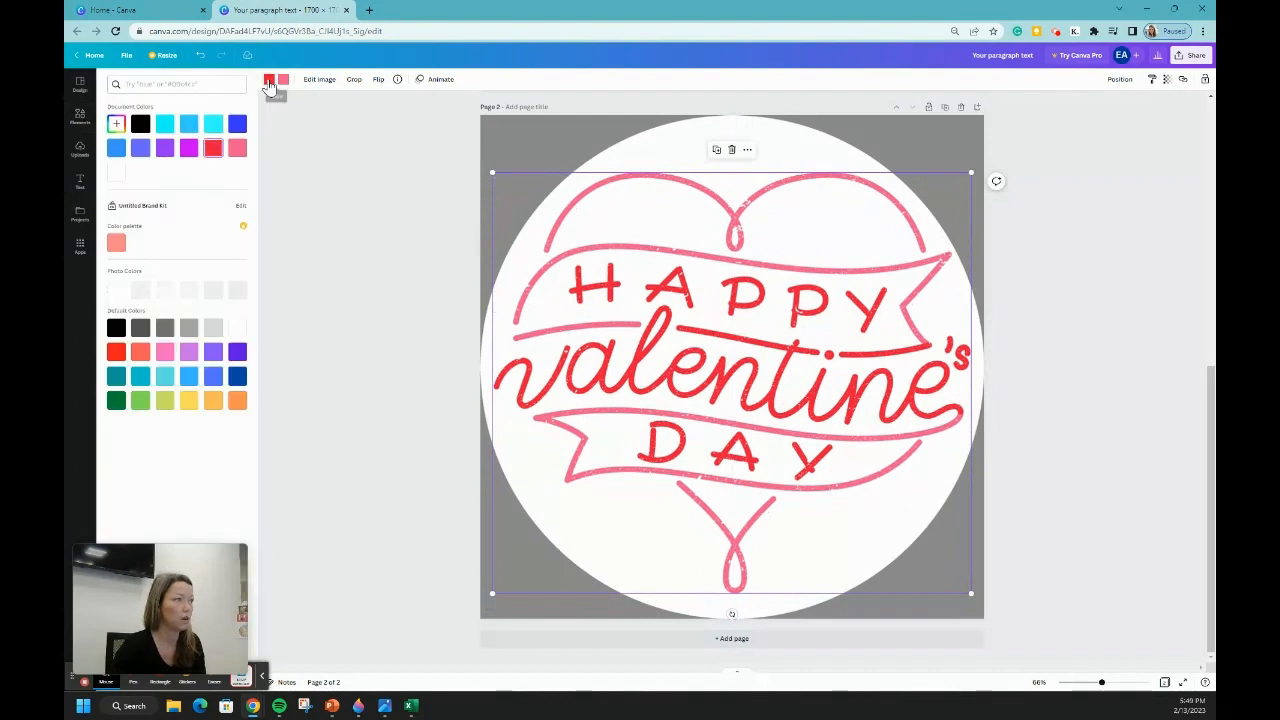
{"action": "left_click", "coordinate": [116, 122]}
{"action": "left_click", "coordinate": [227, 216]}
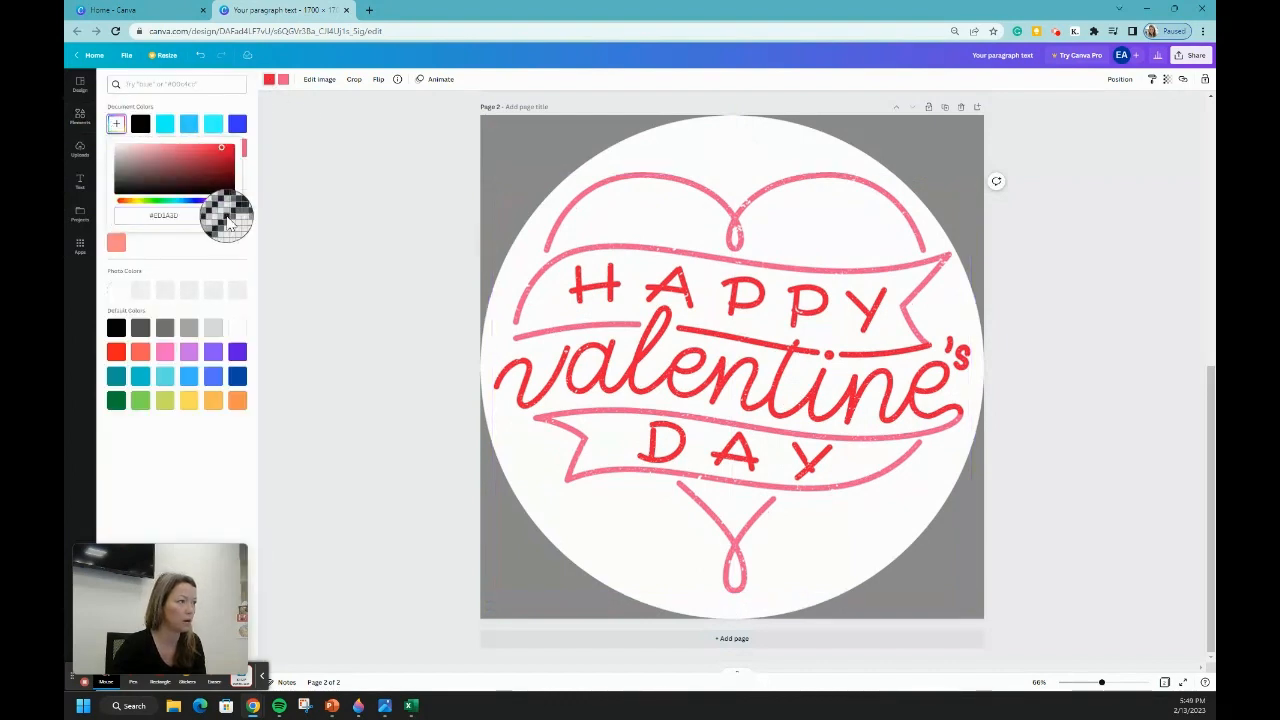
{"action": "left_click", "coordinate": [388, 706]}
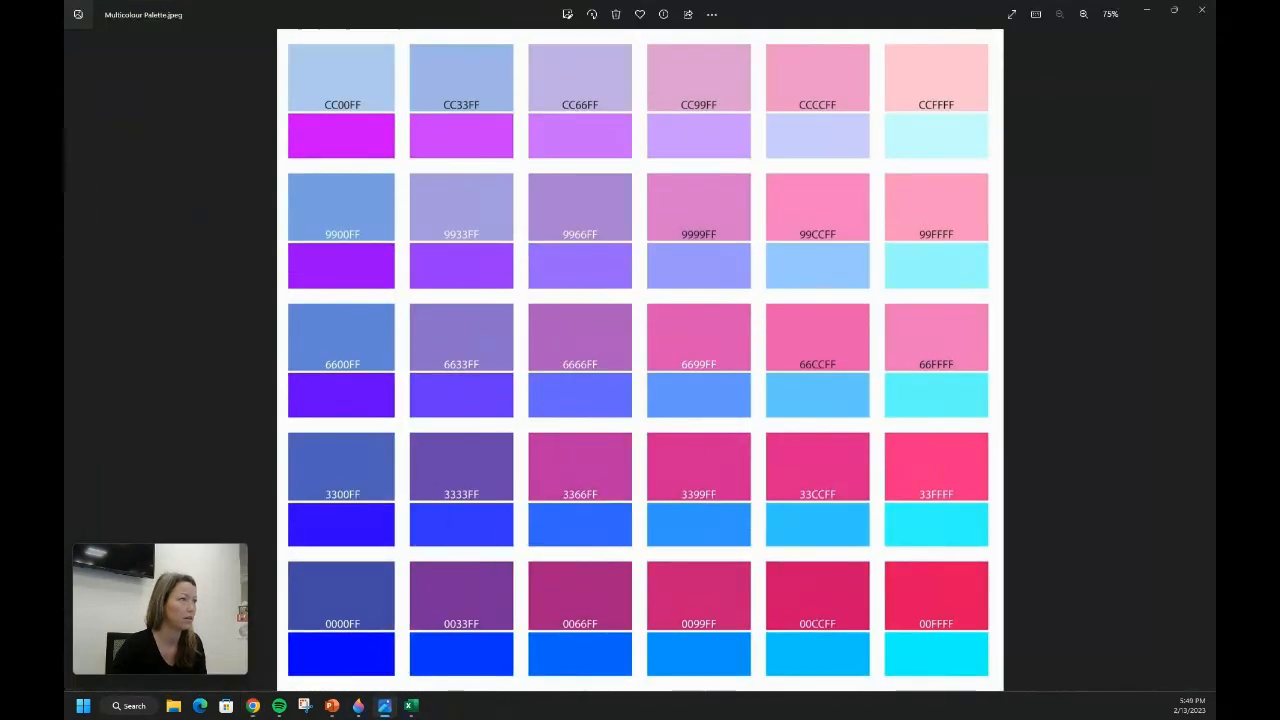
{"action": "left_click_drag", "start_coordinate": [448, 8], "coordinate": [66, 78]}
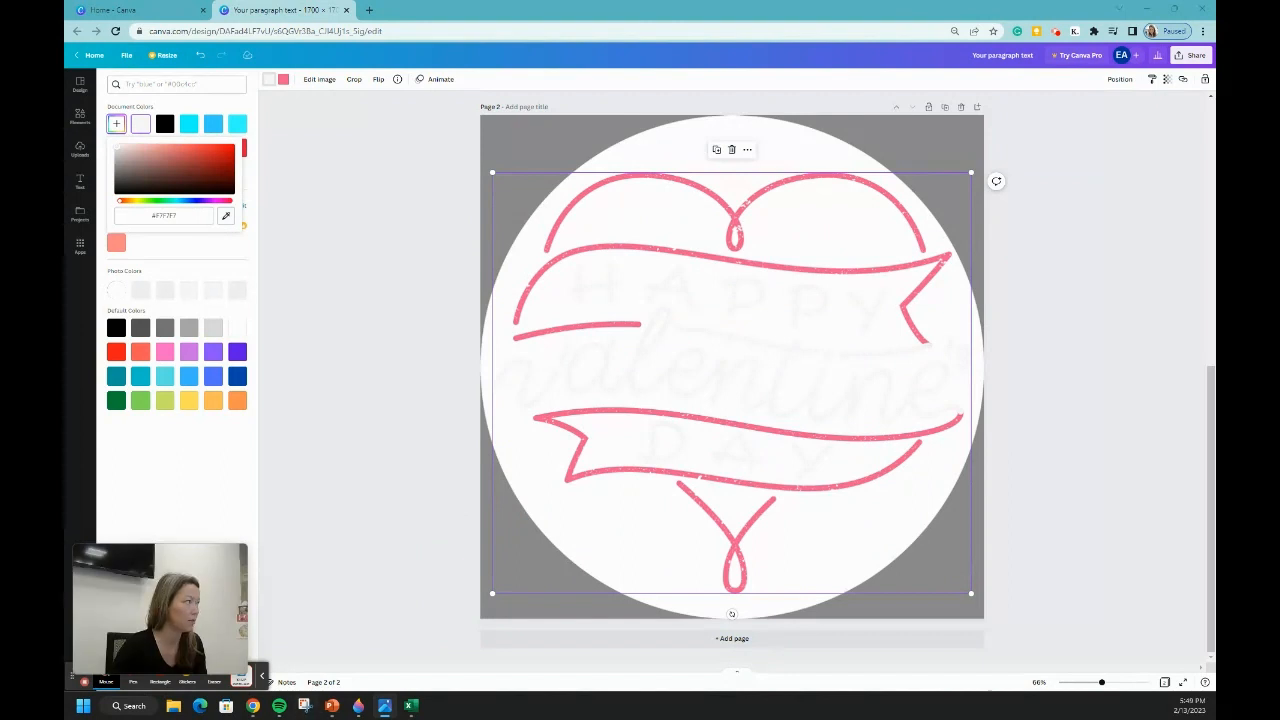
{"action": "left_click", "coordinate": [226, 216]}
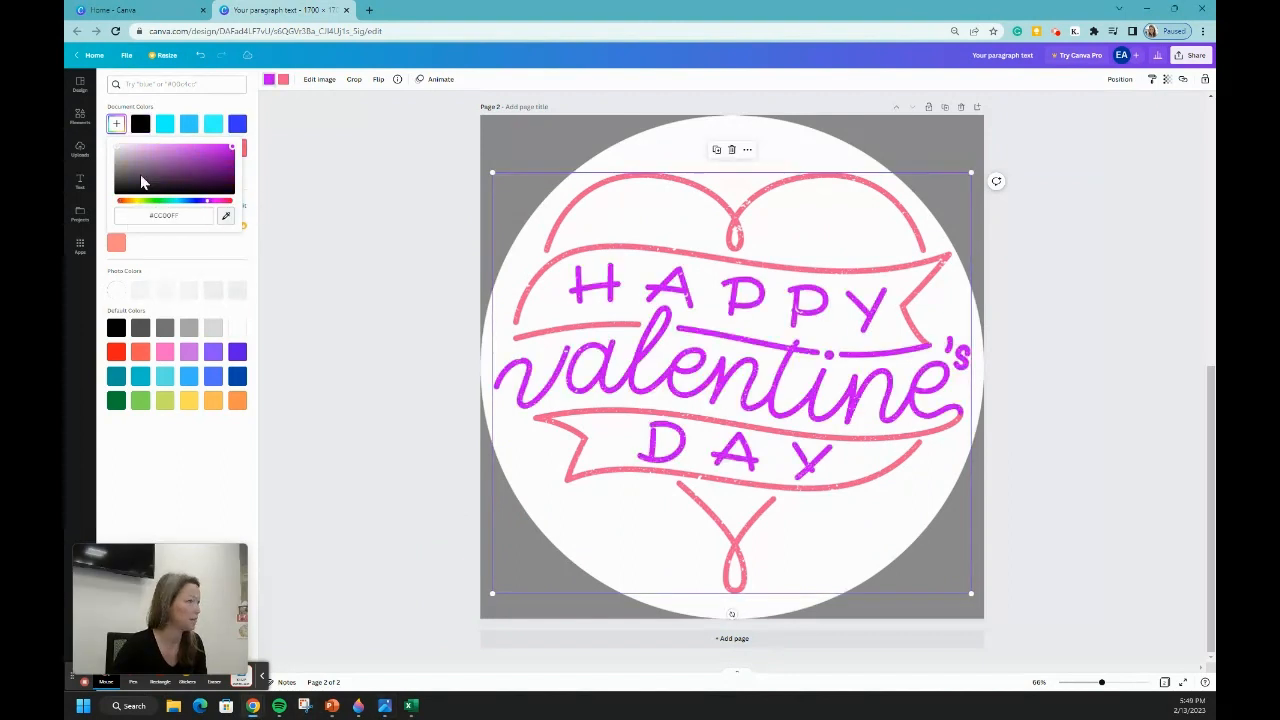
Recolour the graphic's pink heart and ribbon outlines to cyan #00FFFF
{"action": "left_click", "coordinate": [283, 81]}
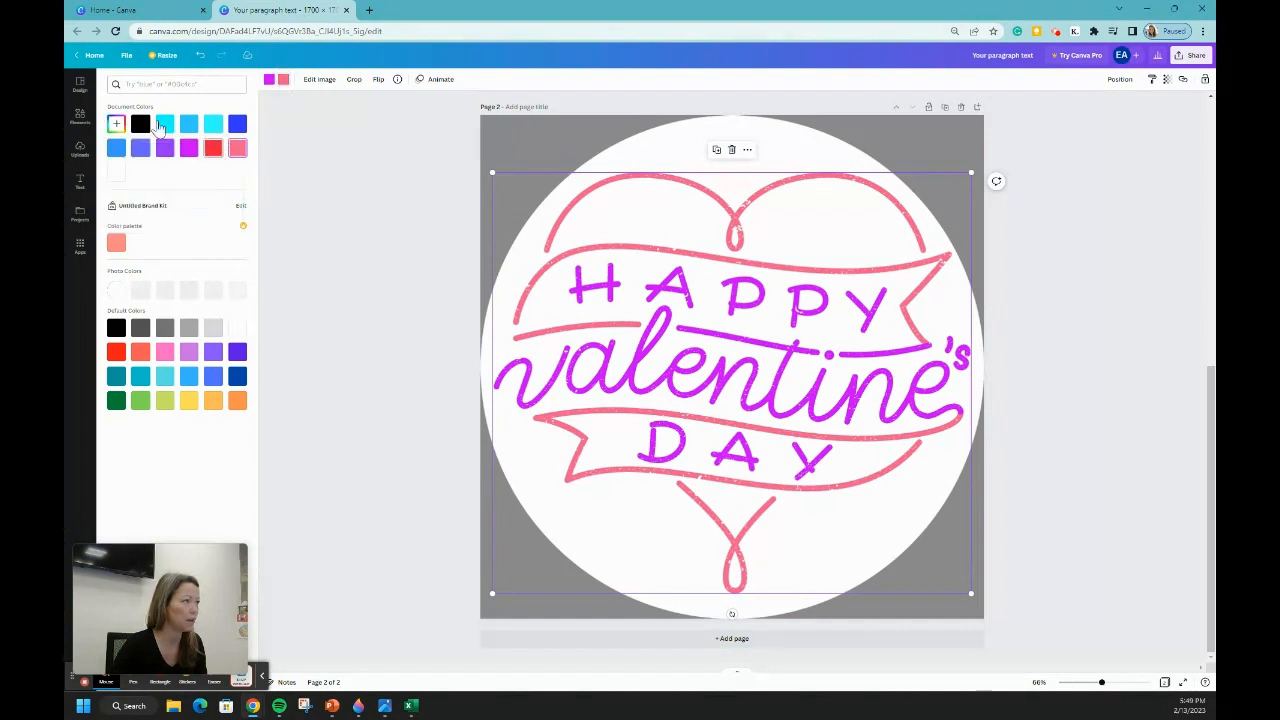
{"action": "left_click", "coordinate": [116, 123]}
{"action": "left_click", "coordinate": [226, 218]}
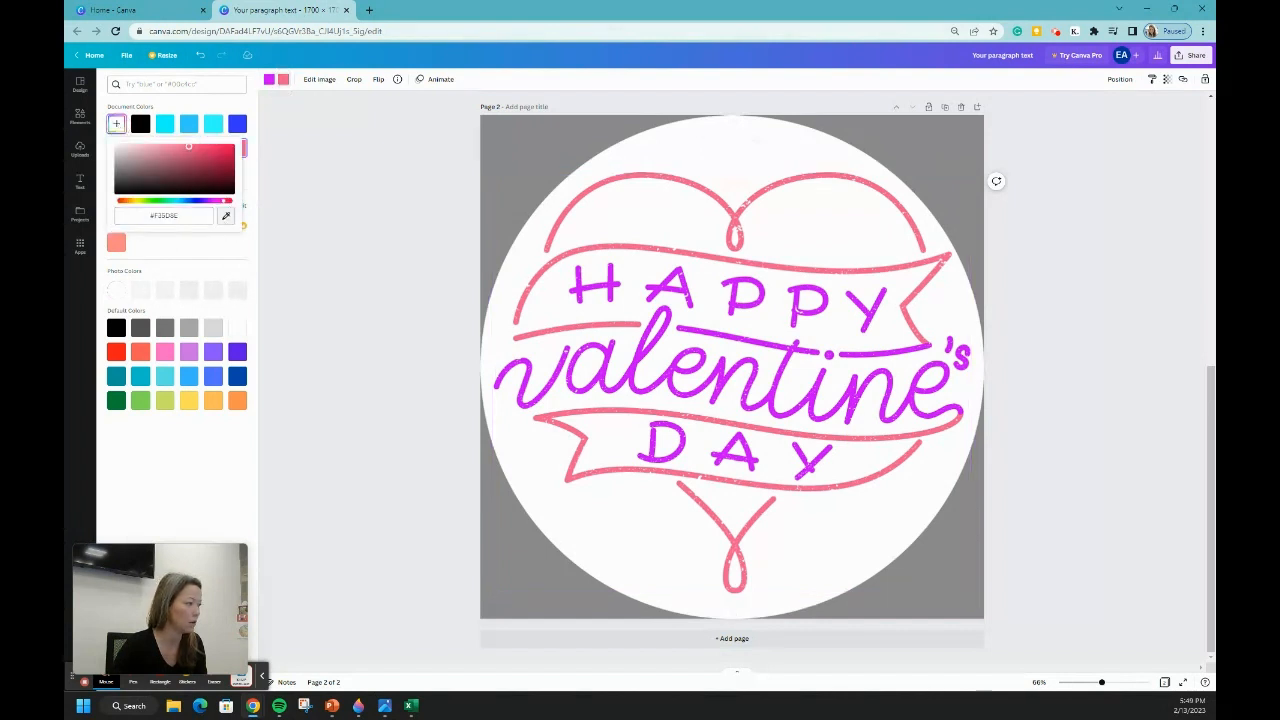
{"action": "left_click", "coordinate": [165, 124]}
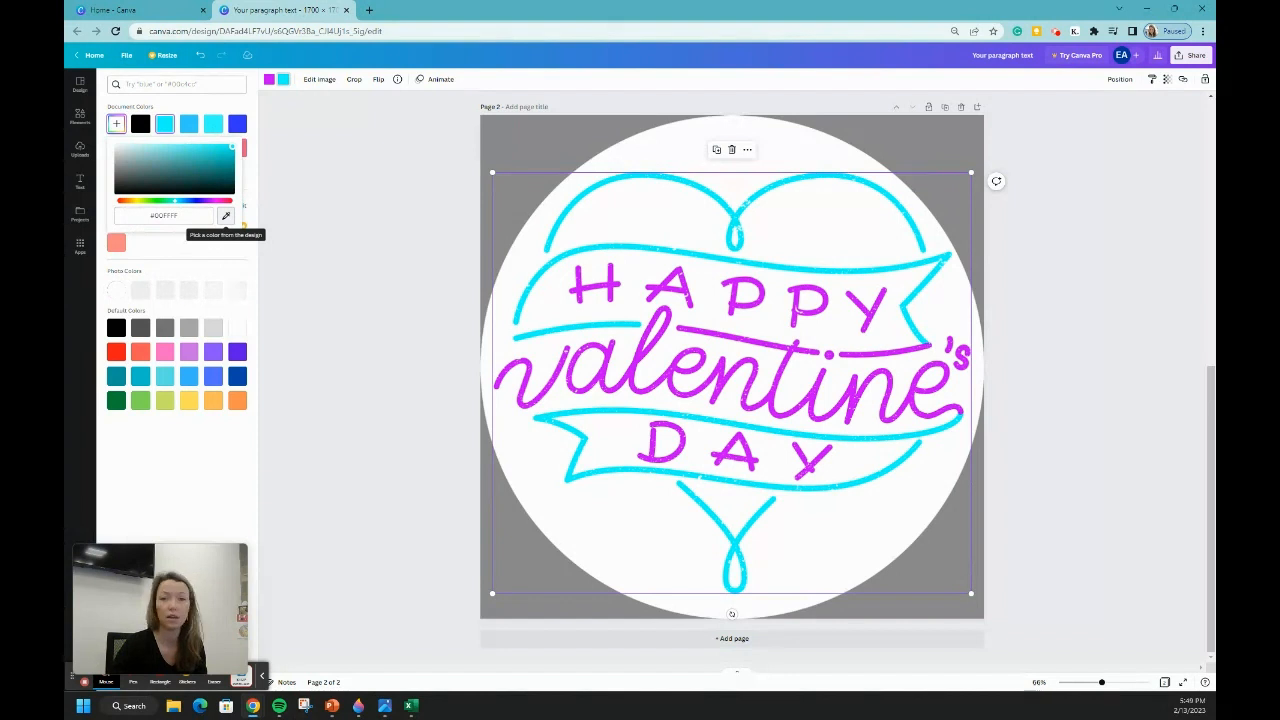
{"action": "left_click", "coordinate": [406, 404]}
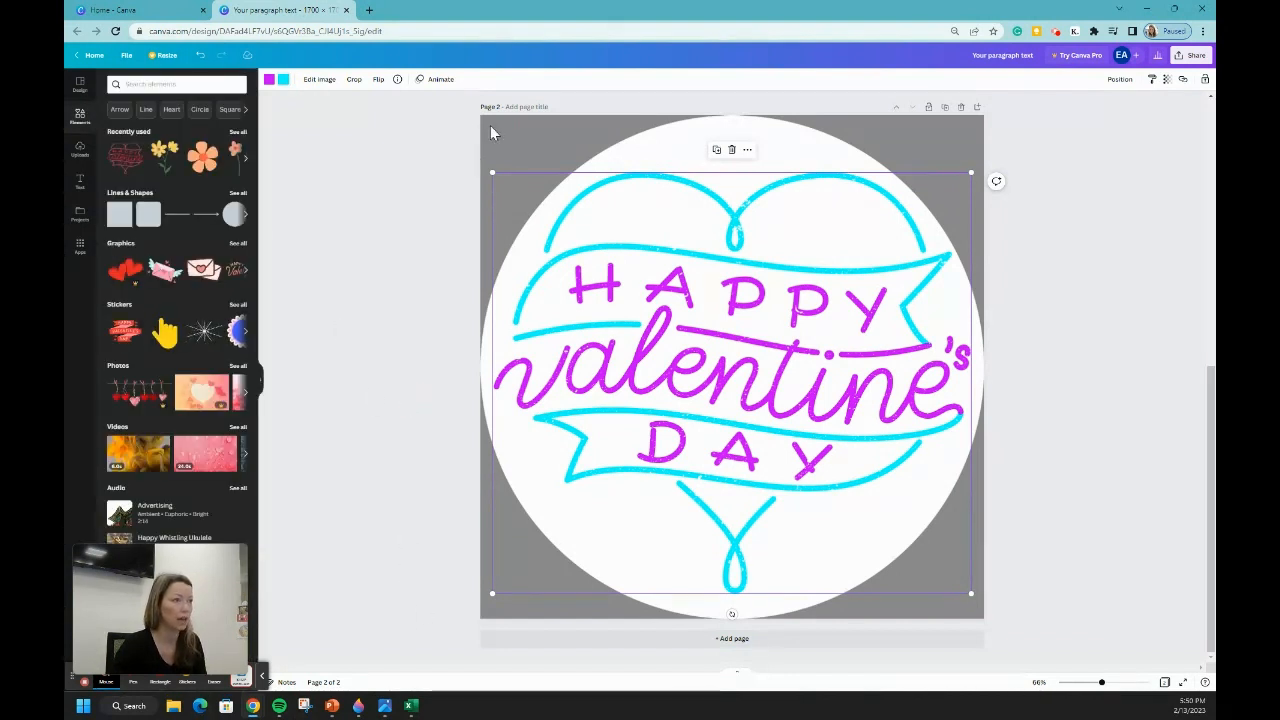
Delete the circular template with grey corners from page 2 and from page 1
{"action": "left_click", "coordinate": [554, 123]}
{"action": "key", "text": "Delete"}
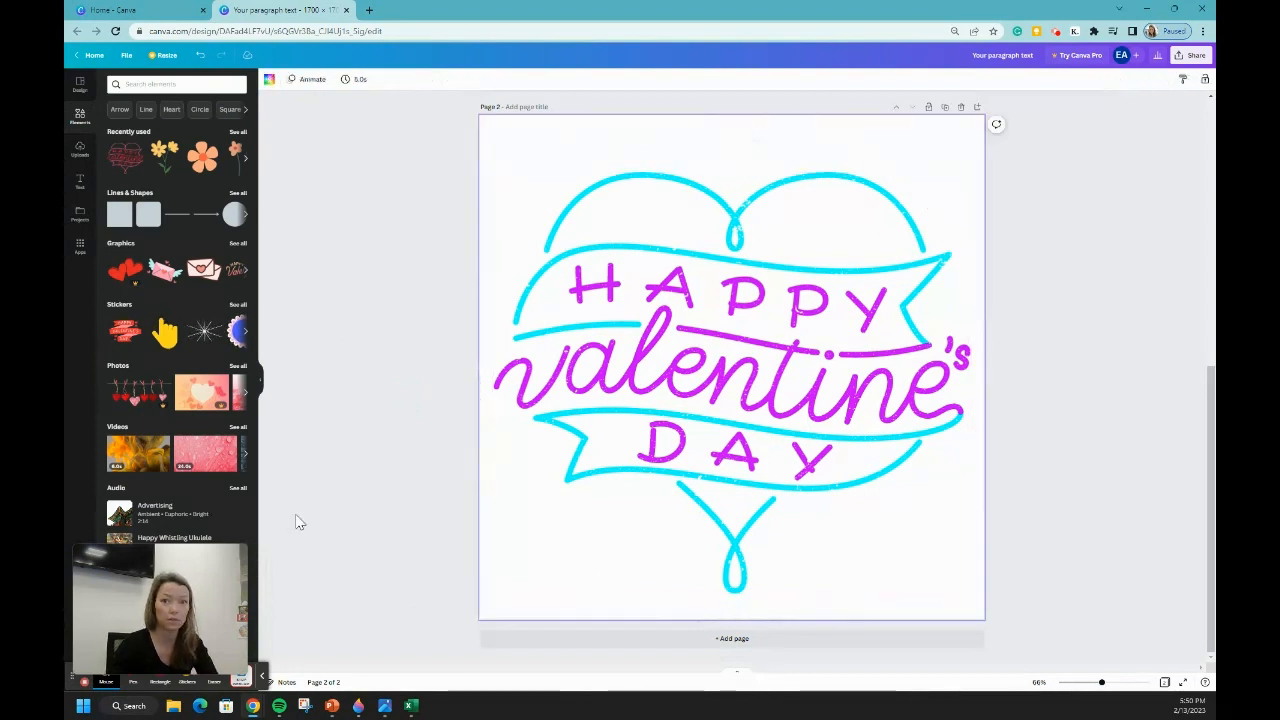
{"action": "scroll", "coordinate": [294, 526], "scroll_direction": "up", "scroll_amount": 2}
{"action": "scroll", "coordinate": [398, 354], "scroll_direction": "up", "scroll_amount": 3}
{"action": "left_click", "coordinate": [533, 177]}
{"action": "key", "text": "Delete"}
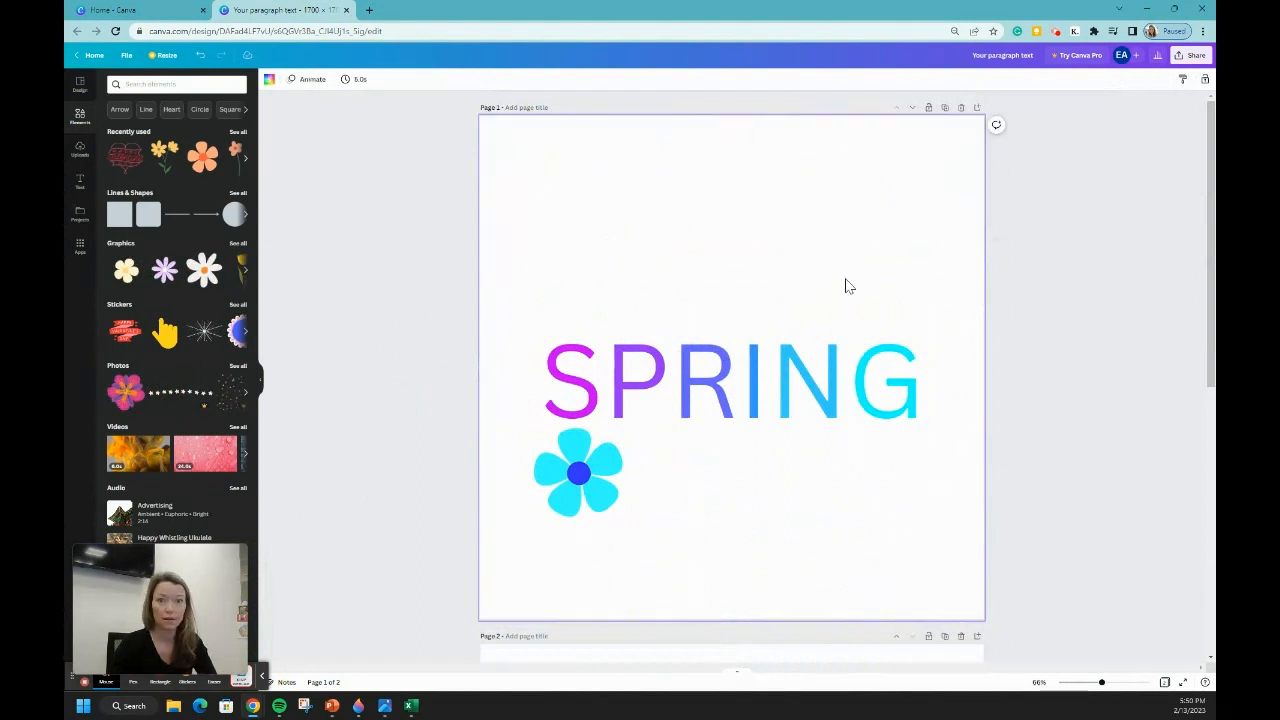